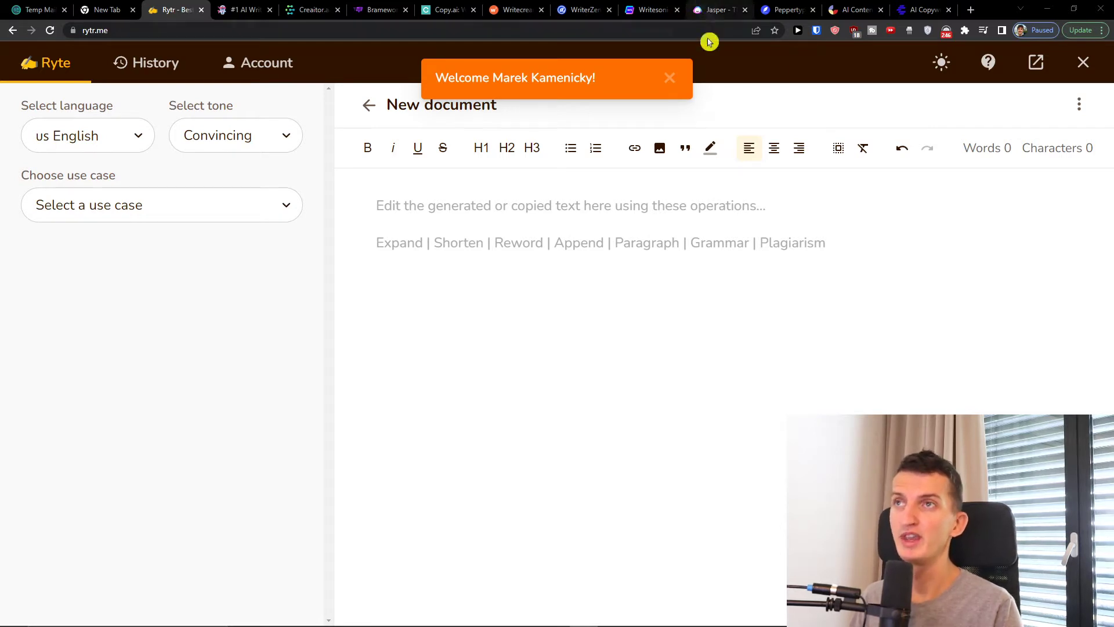
# Dismiss the welcome notification and view the available language and tone options
pyautogui.click(670, 77)
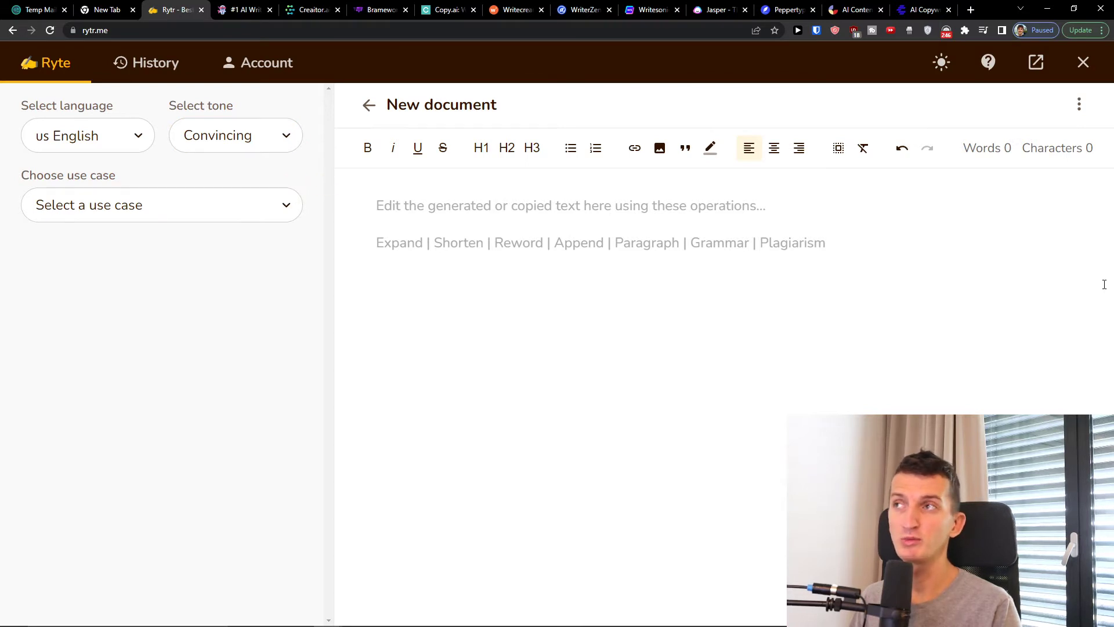
pyautogui.click(125, 150)
pyautogui.click(125, 151)
pyautogui.click(213, 150)
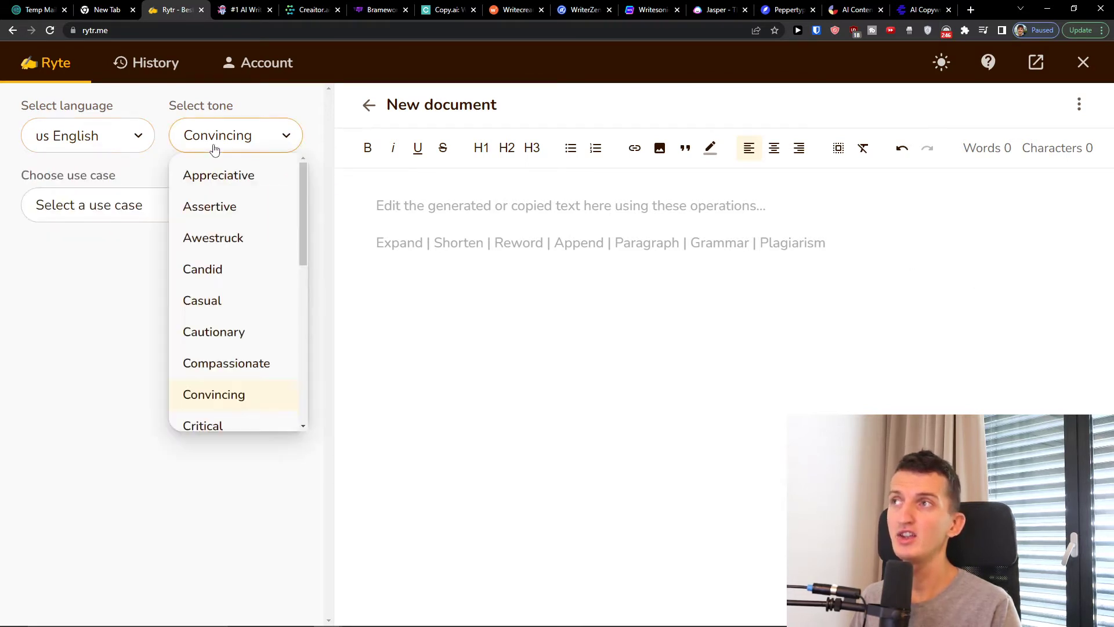
pyautogui.click(105, 151)
pyautogui.click(105, 150)
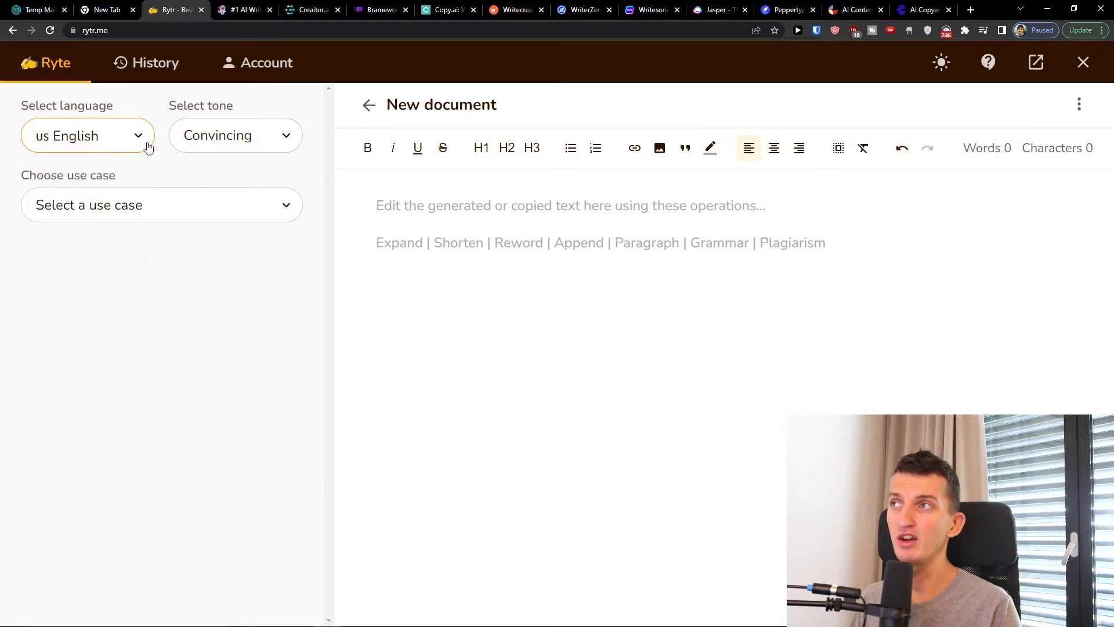
pyautogui.click(183, 144)
pyautogui.click(115, 273)
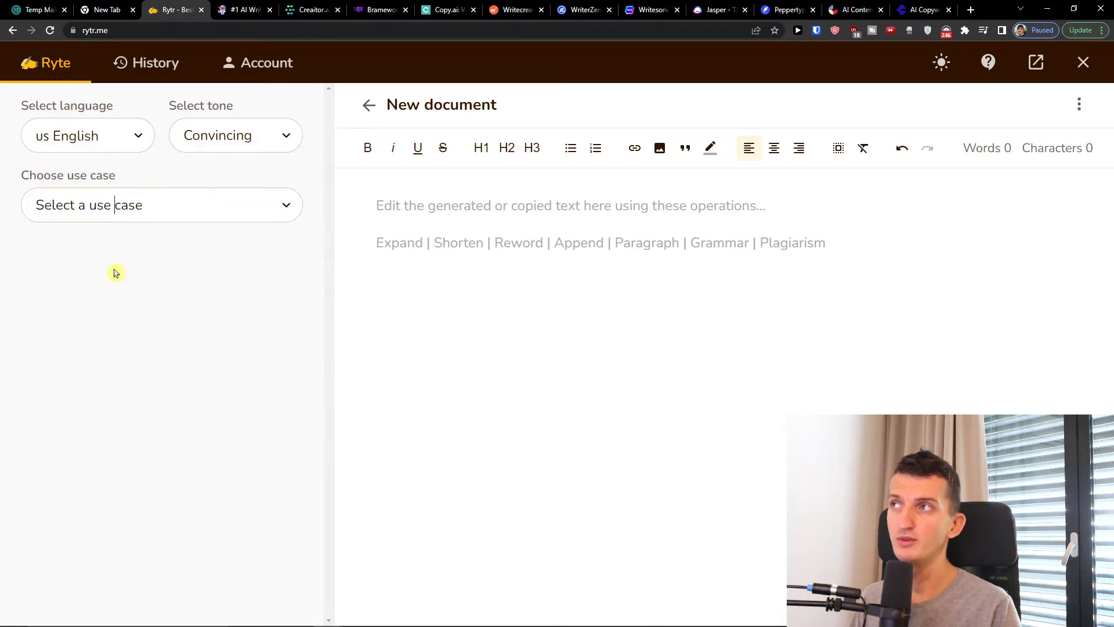
# Set the writing tone to Formal
pyautogui.click(282, 125)
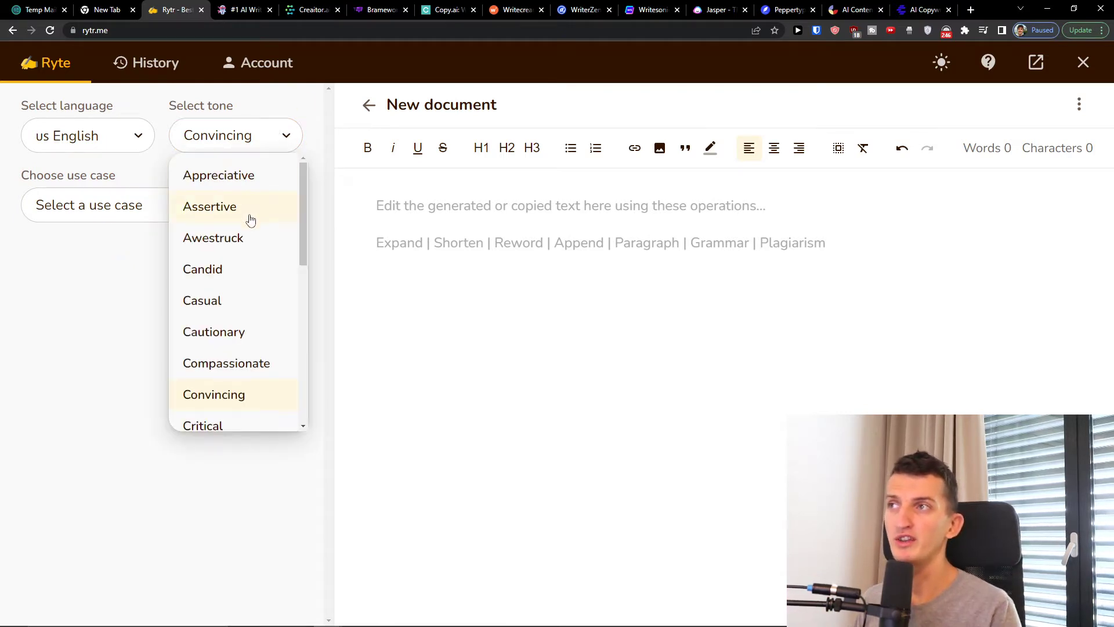
pyautogui.scroll(-5, 232, 302)
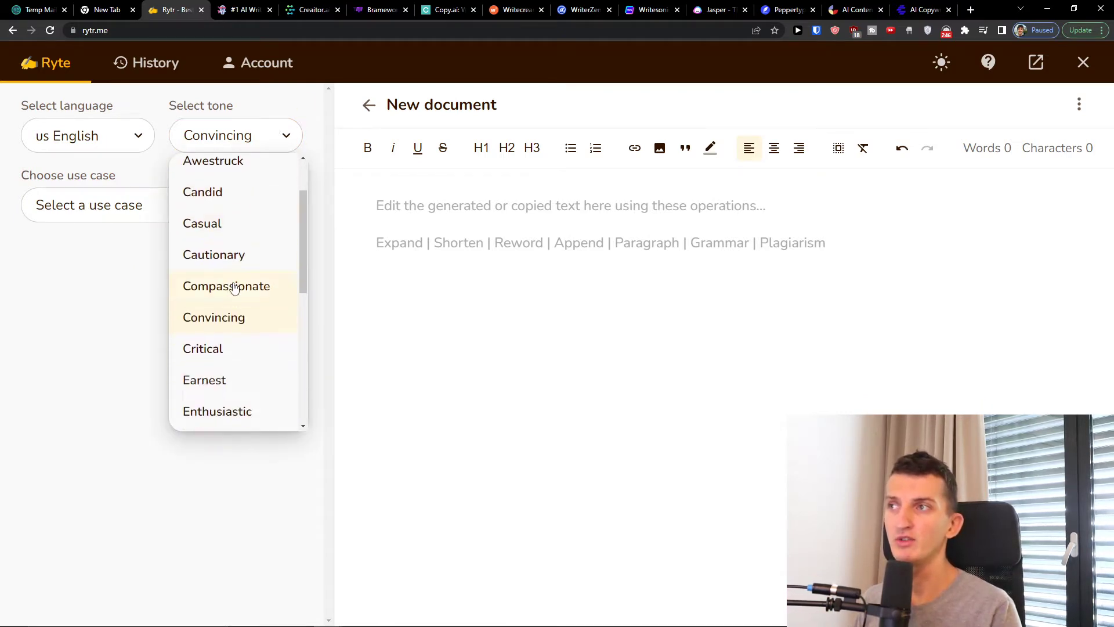
pyautogui.scroll(-2, 234, 244)
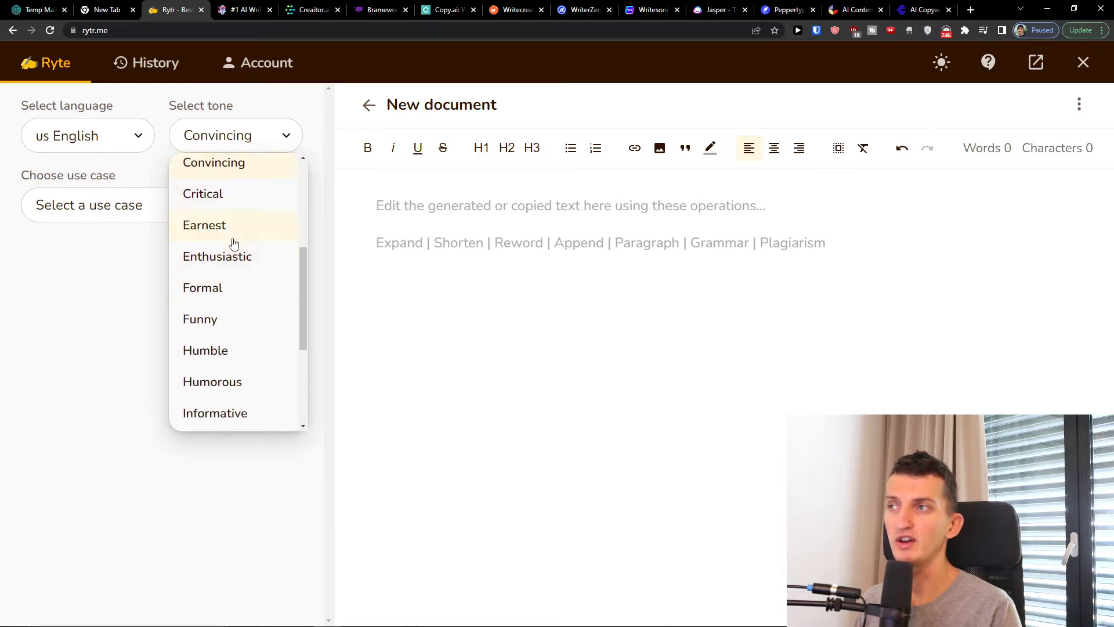
pyautogui.scroll(-3, 234, 285)
pyautogui.scroll(3, 234, 250)
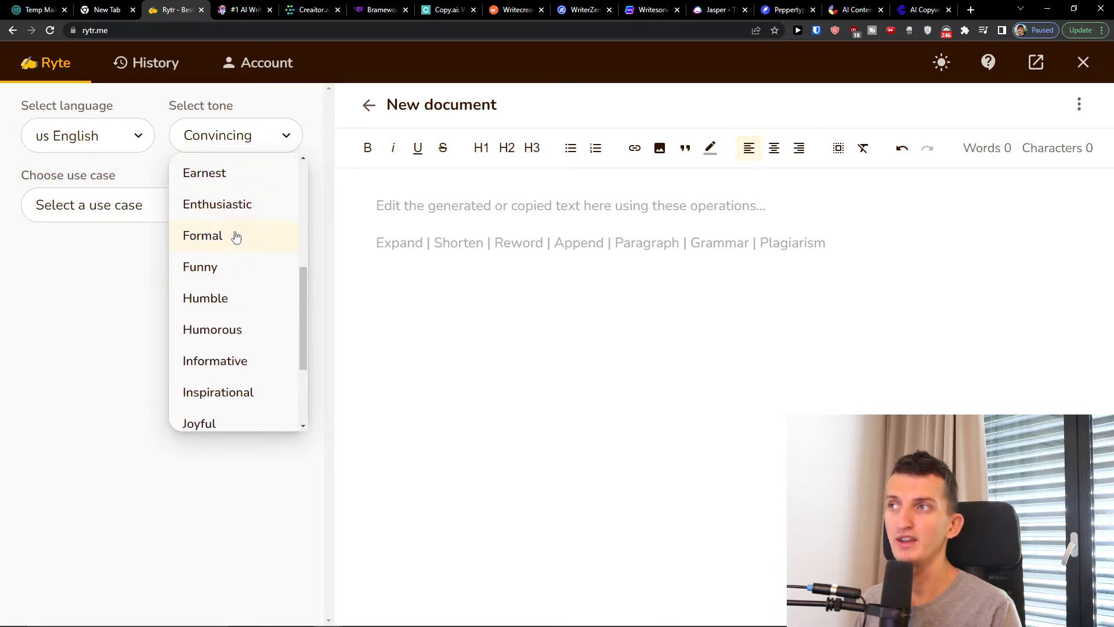
pyautogui.click(225, 286)
# Look through the whole list of available use cases, from the blog entries to the video entries
pyautogui.click(174, 214)
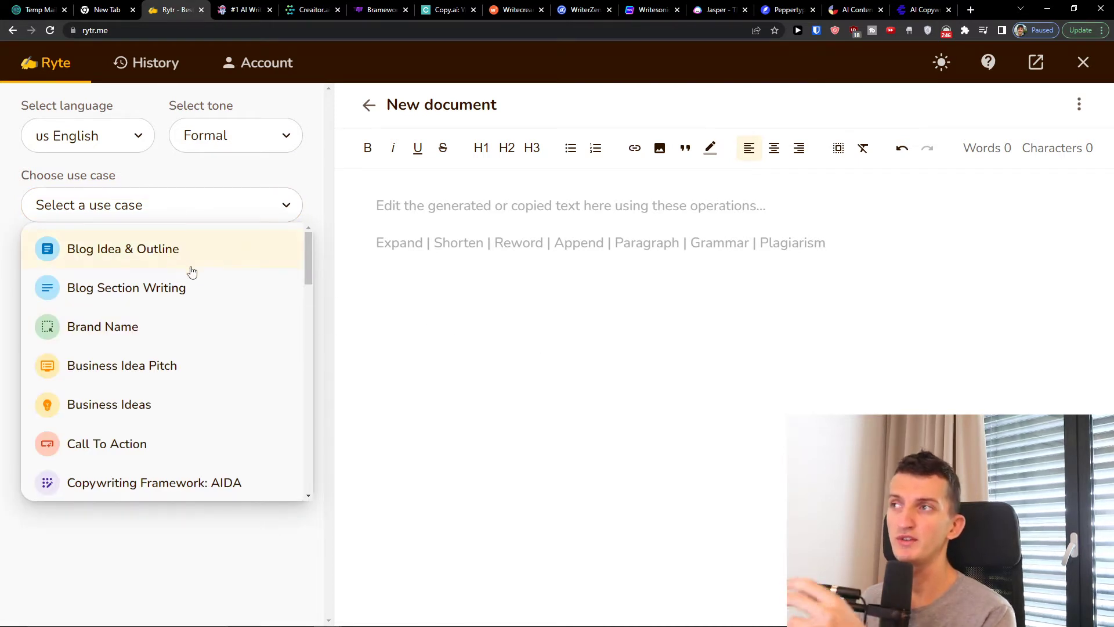
pyautogui.scroll(-5, 197, 293)
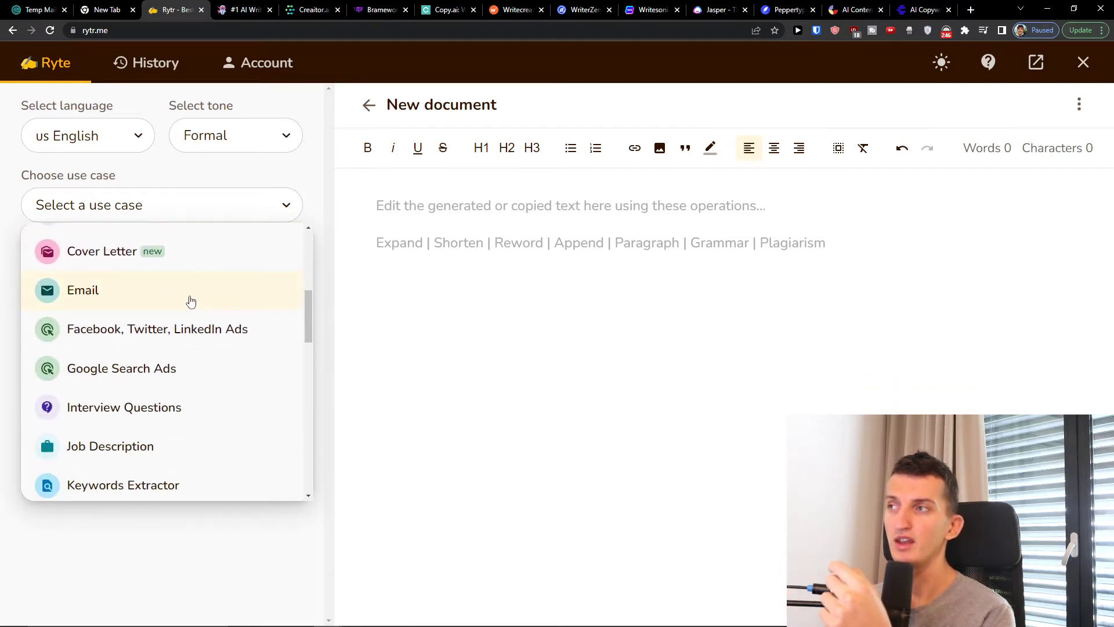
pyautogui.scroll(-5, 191, 300)
pyautogui.scroll(-1, 177, 295)
pyautogui.scroll(-3, 163, 336)
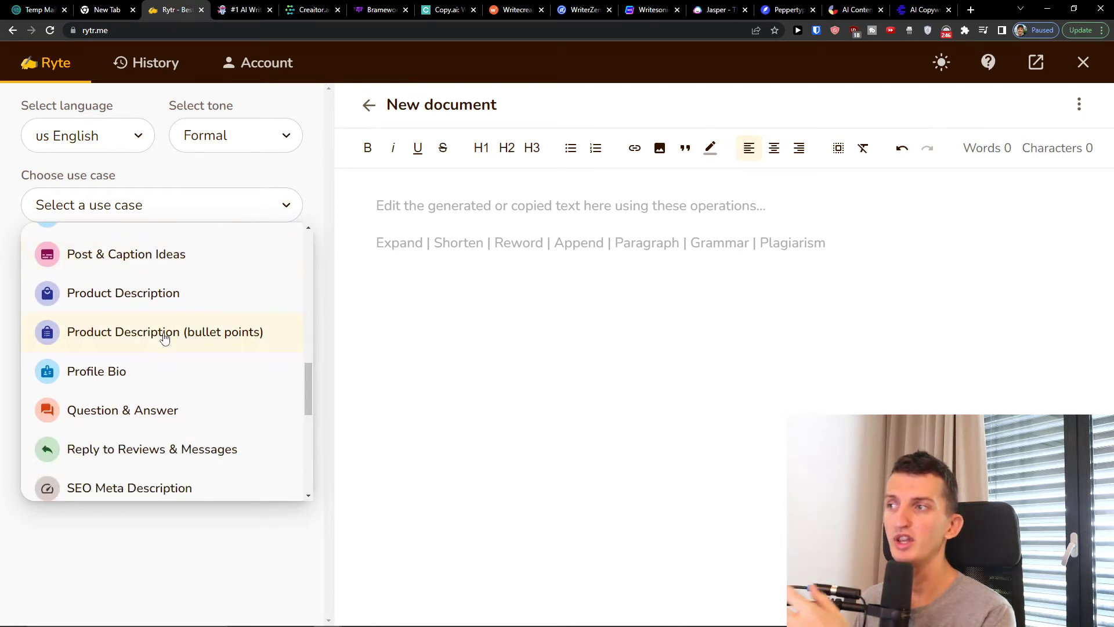
pyautogui.scroll(-2, 165, 338)
pyautogui.scroll(-4, 116, 351)
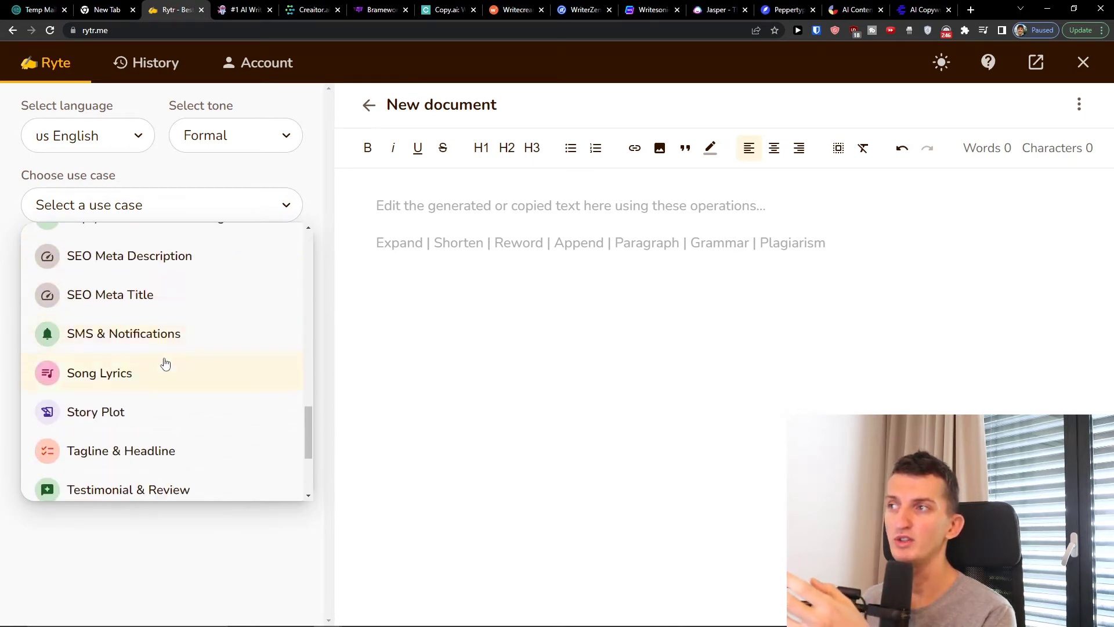
pyautogui.scroll(-2, 190, 361)
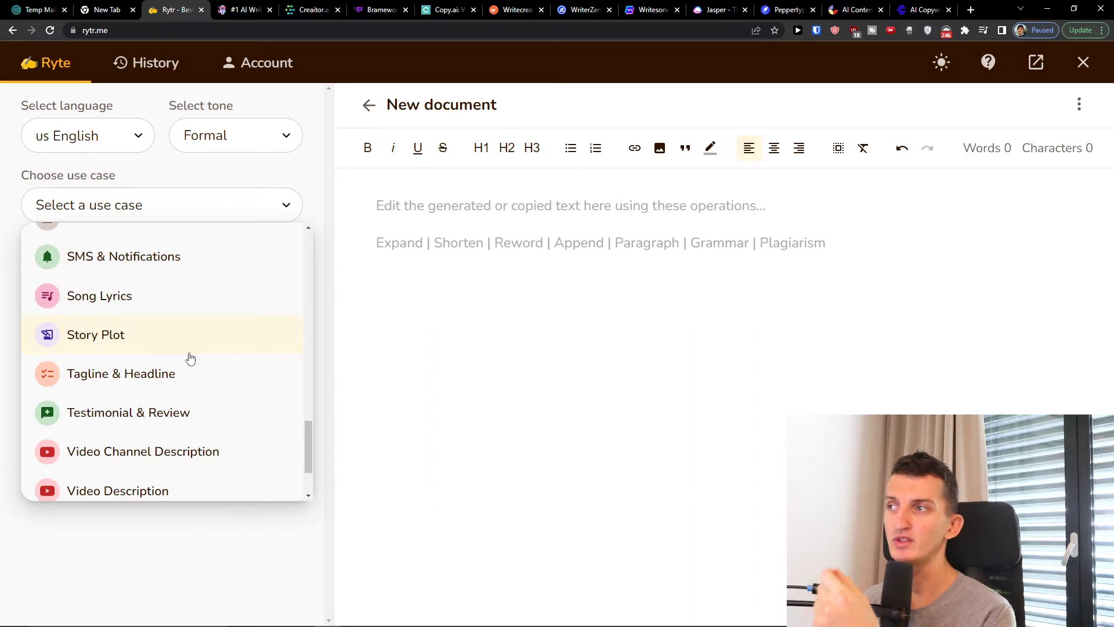
pyautogui.scroll(-2, 190, 358)
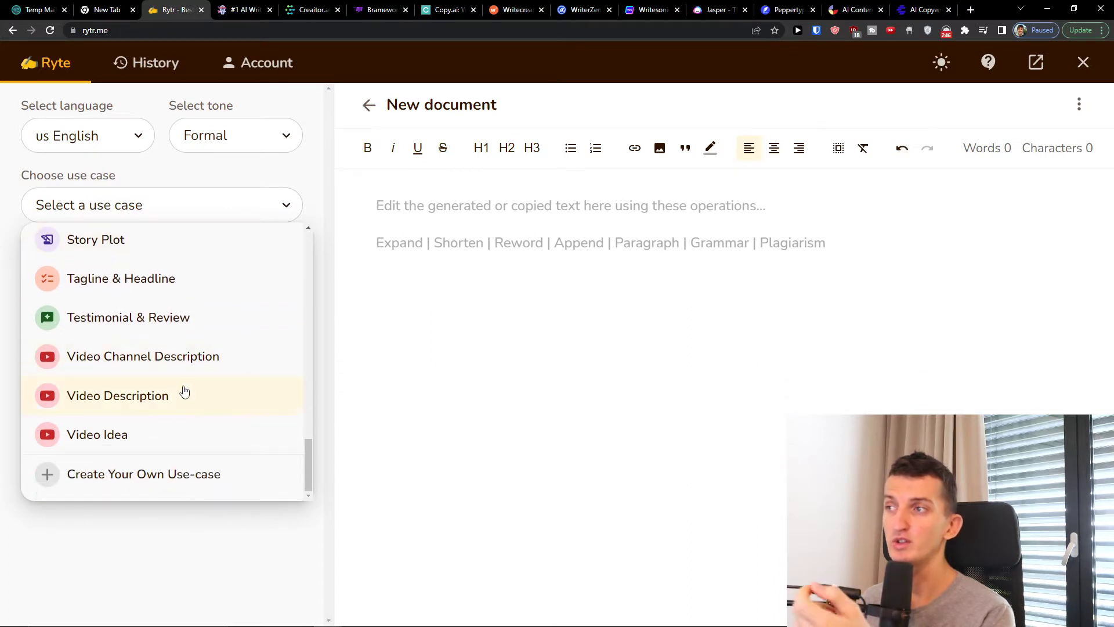
pyautogui.scroll(2, 181, 431)
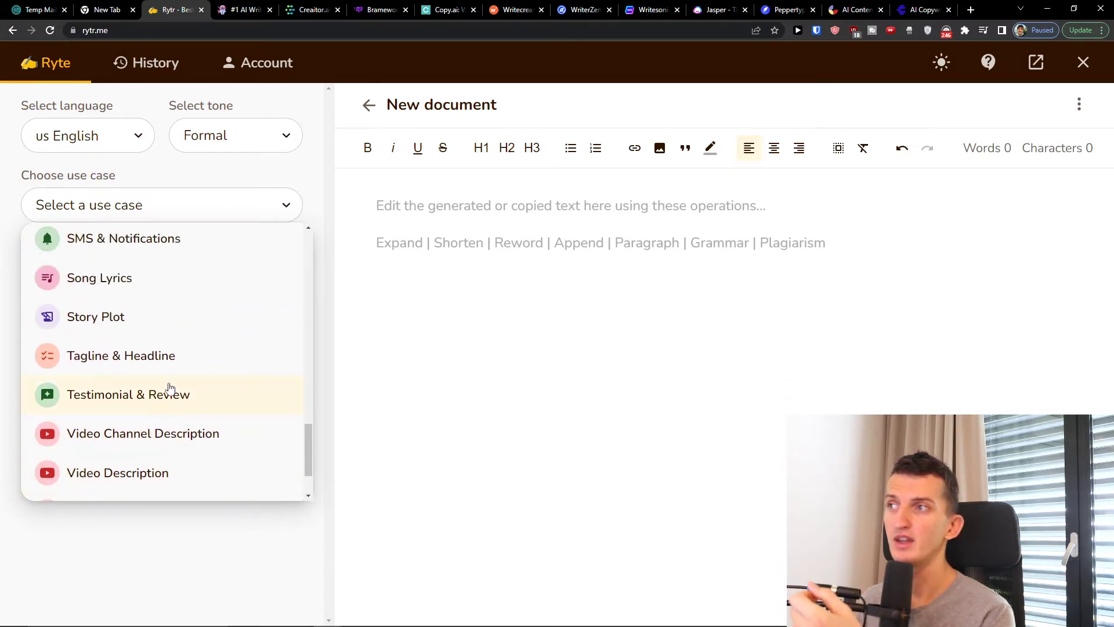
pyautogui.scroll(20, 169, 388)
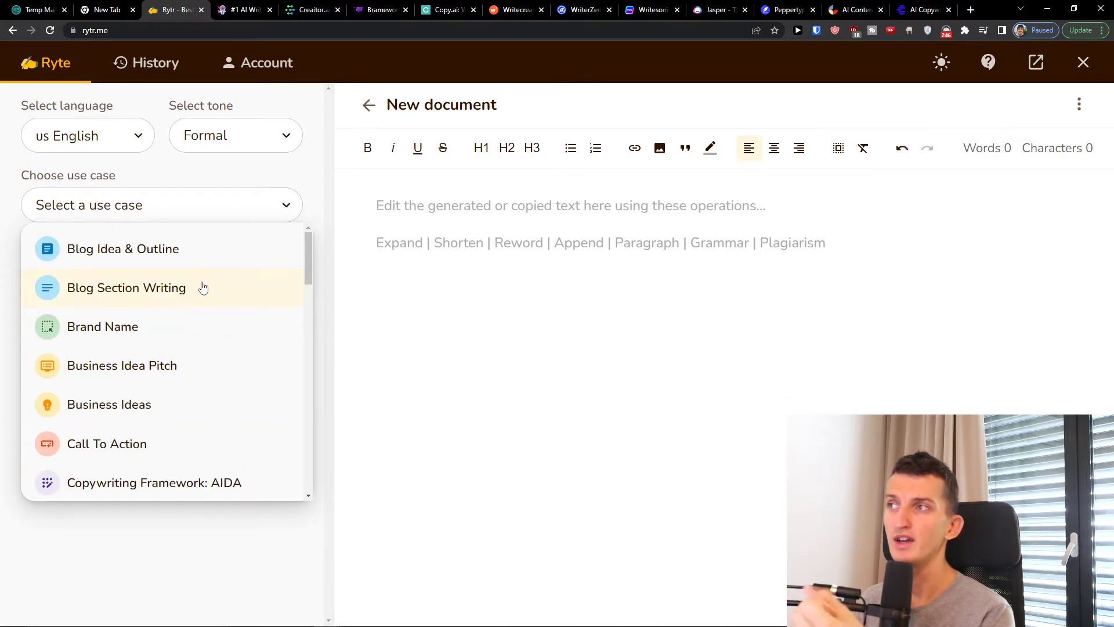
# Choose the Blog Section Writing use case and enter "Etoro review" as the section topic
pyautogui.click(193, 255)
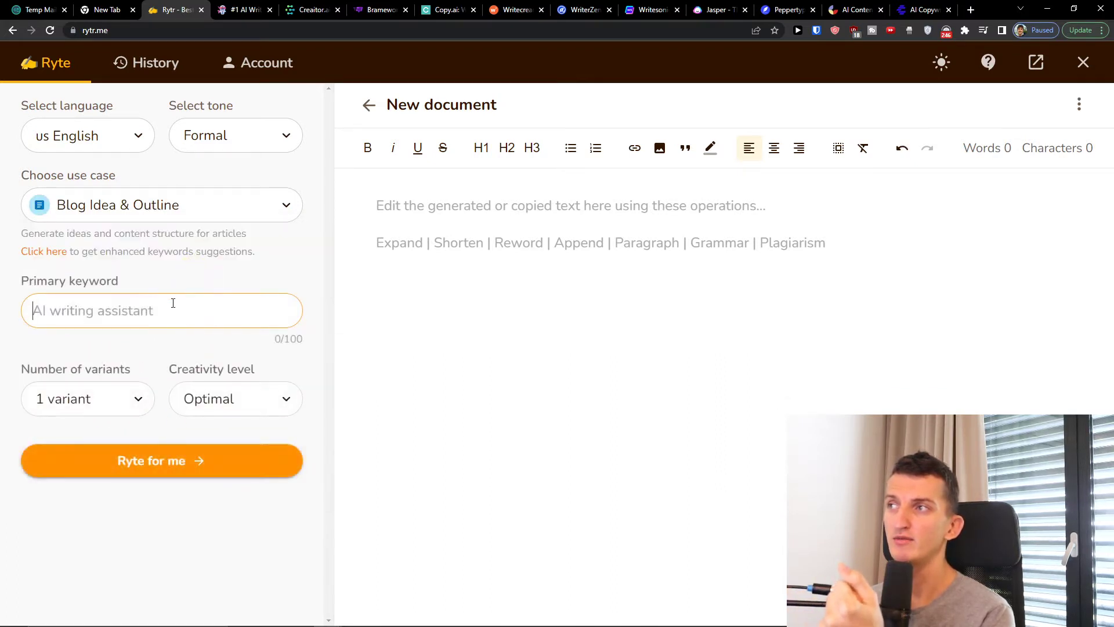
pyautogui.click(139, 206)
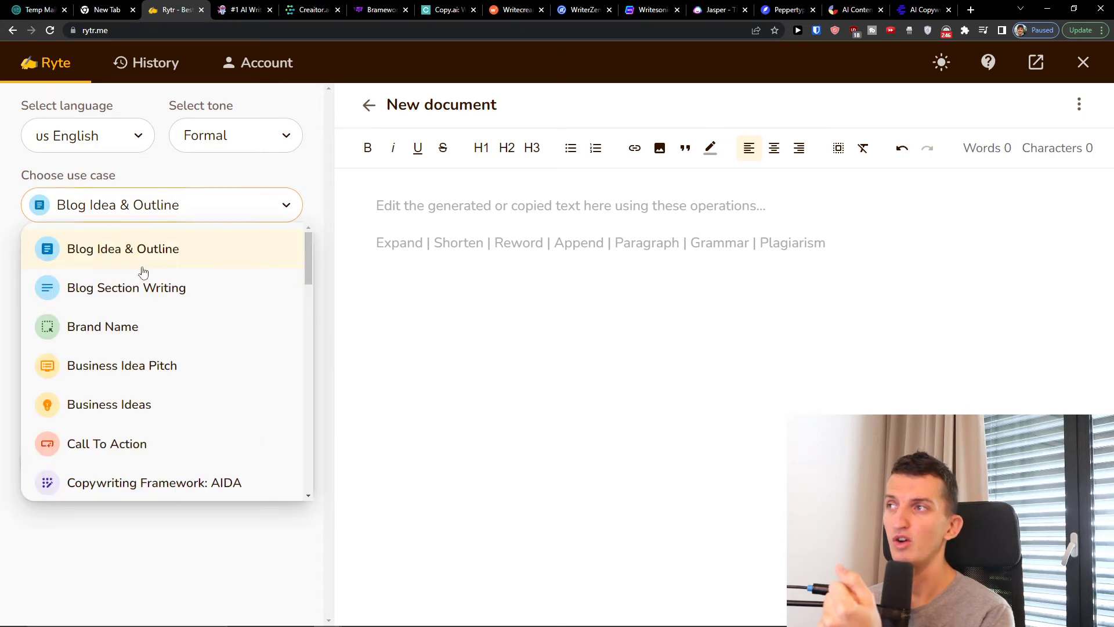
pyautogui.click(142, 286)
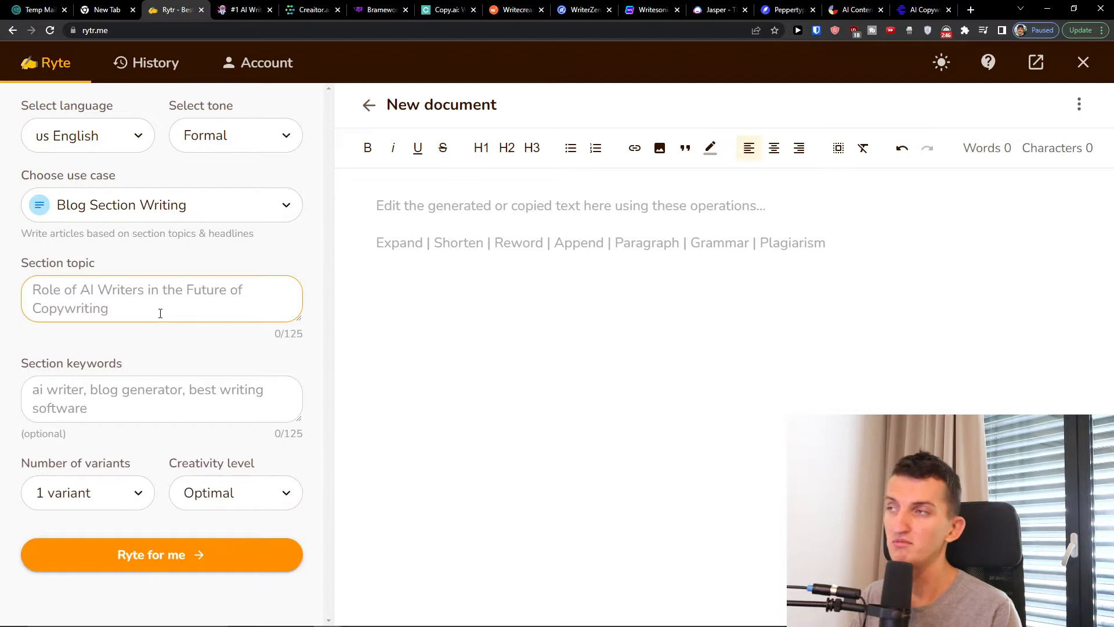
pyautogui.write('Etoro review')
# Search Google for "etoro" in a new browser tab and return to the Rytr document
pyautogui.click(167, 360)
pyautogui.click(970, 10)
pyautogui.write('etoro')
pyautogui.press('Return')
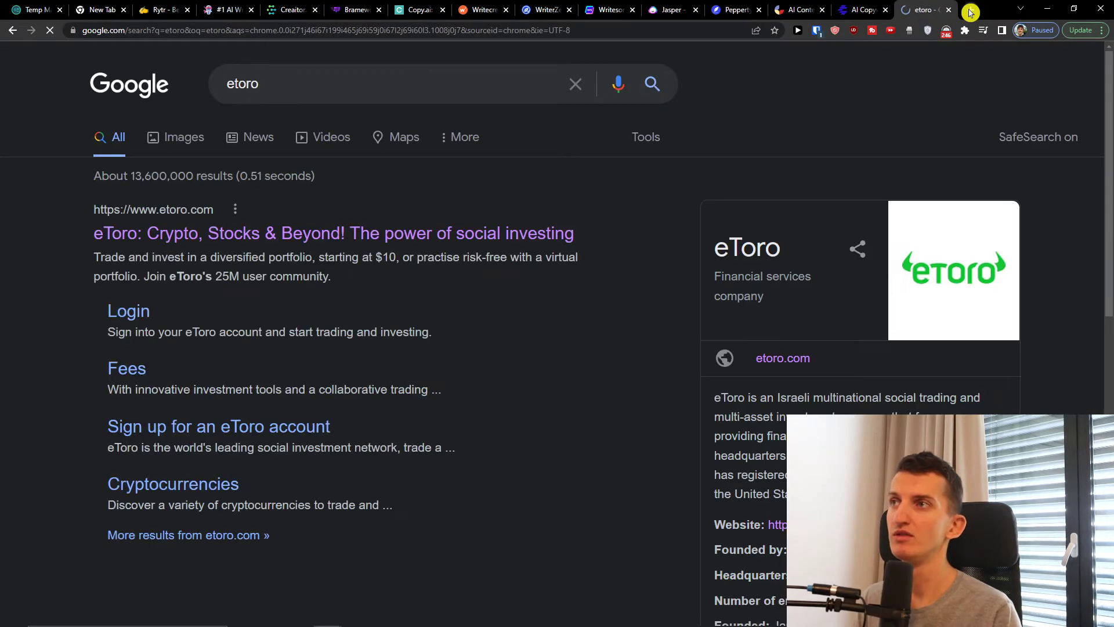
pyautogui.click(148, 9)
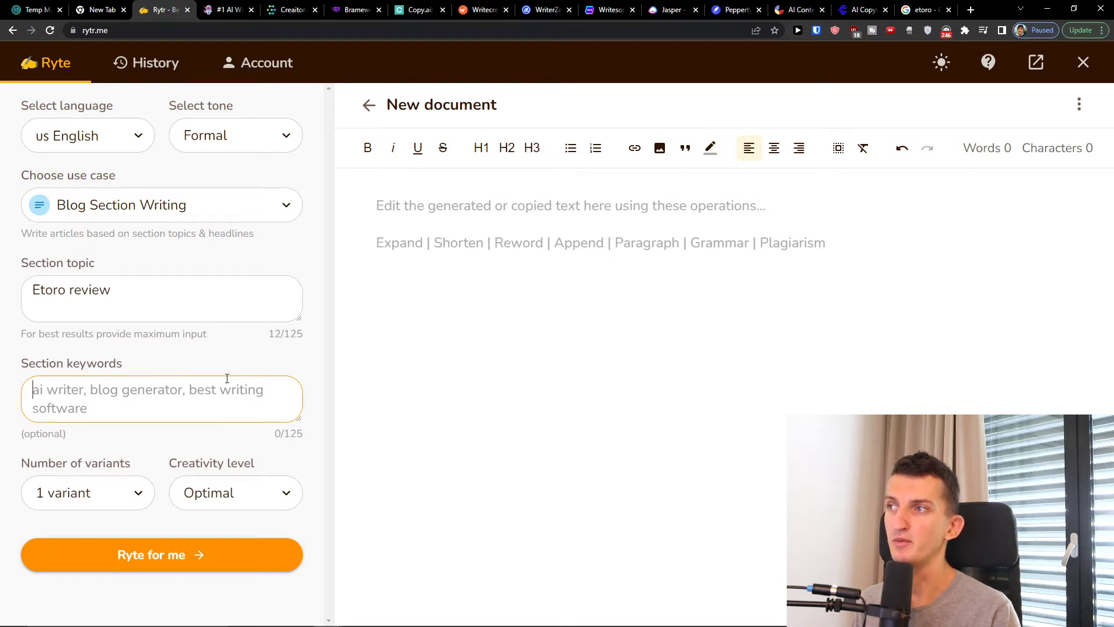
# Enter the section keywords "etoro, etoro pricing, etoro fees"
pyautogui.write('etoro')
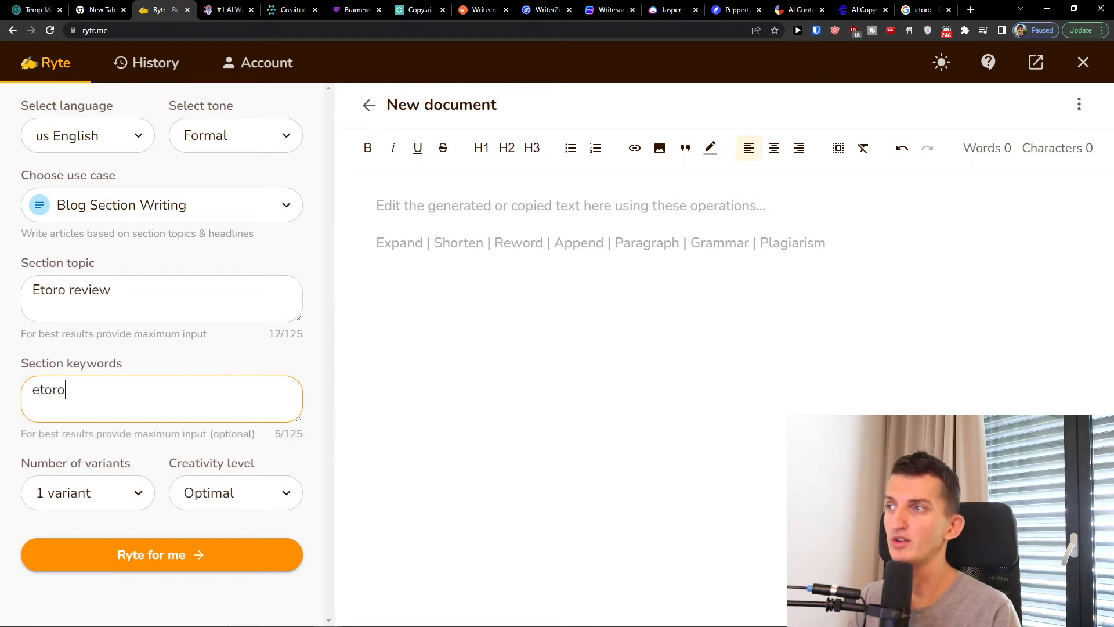
pyautogui.write(', etoro pricing ')
pyautogui.write(' eoto')
pyautogui.write('o fees')
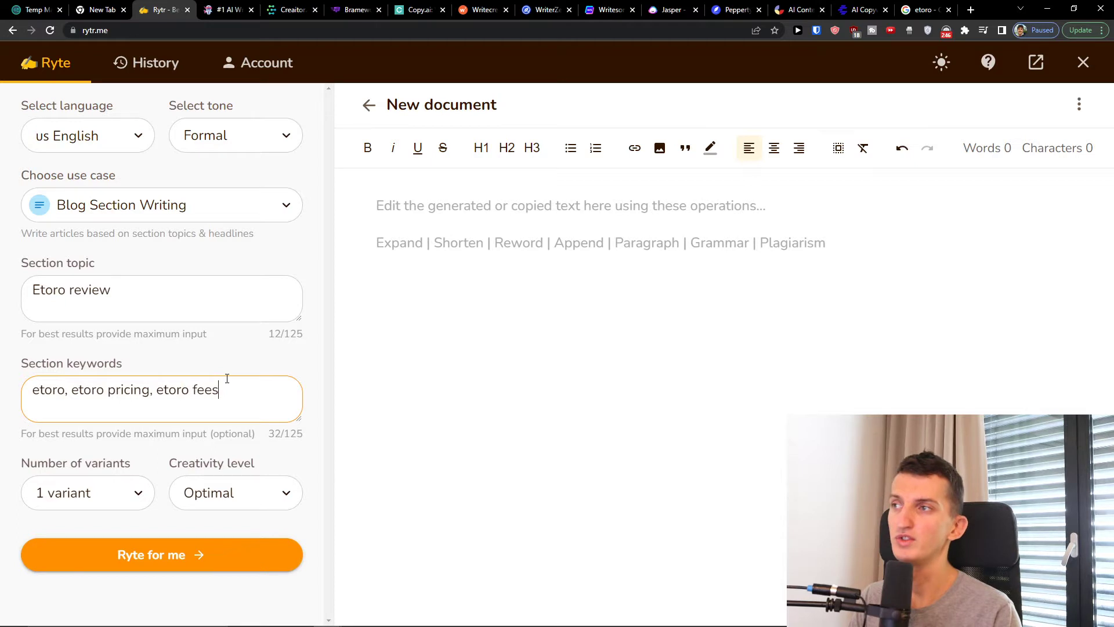
pyautogui.click(192, 350)
# Set the creativity level to Medium and generate the blog section with 1 variant
pyautogui.click(81, 509)
pyautogui.click(85, 508)
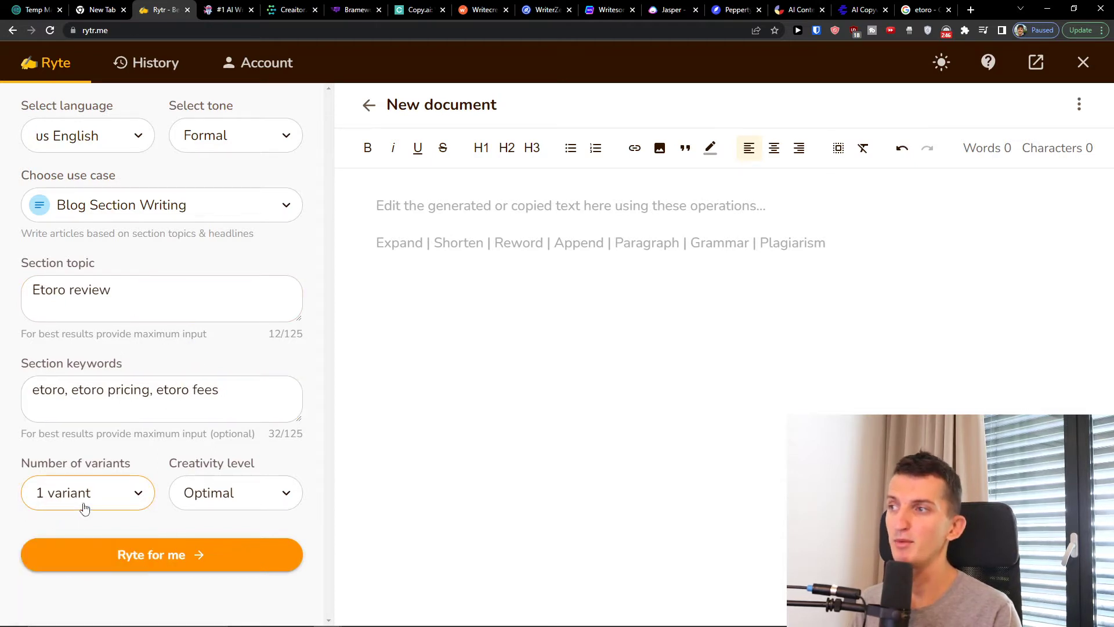
pyautogui.click(246, 502)
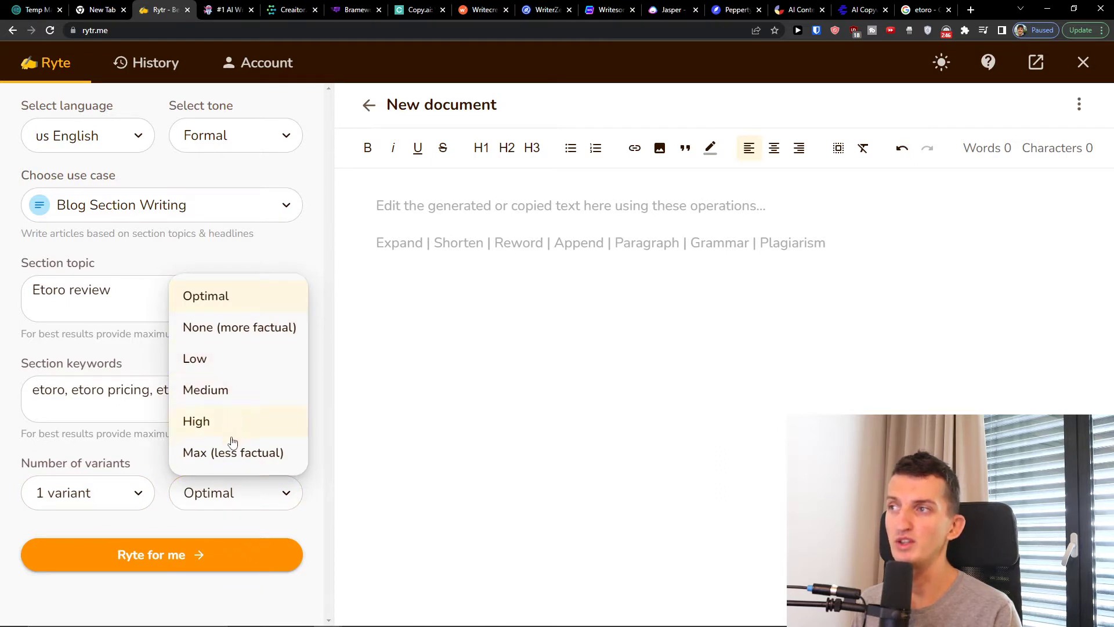
pyautogui.click(220, 492)
pyautogui.click(220, 493)
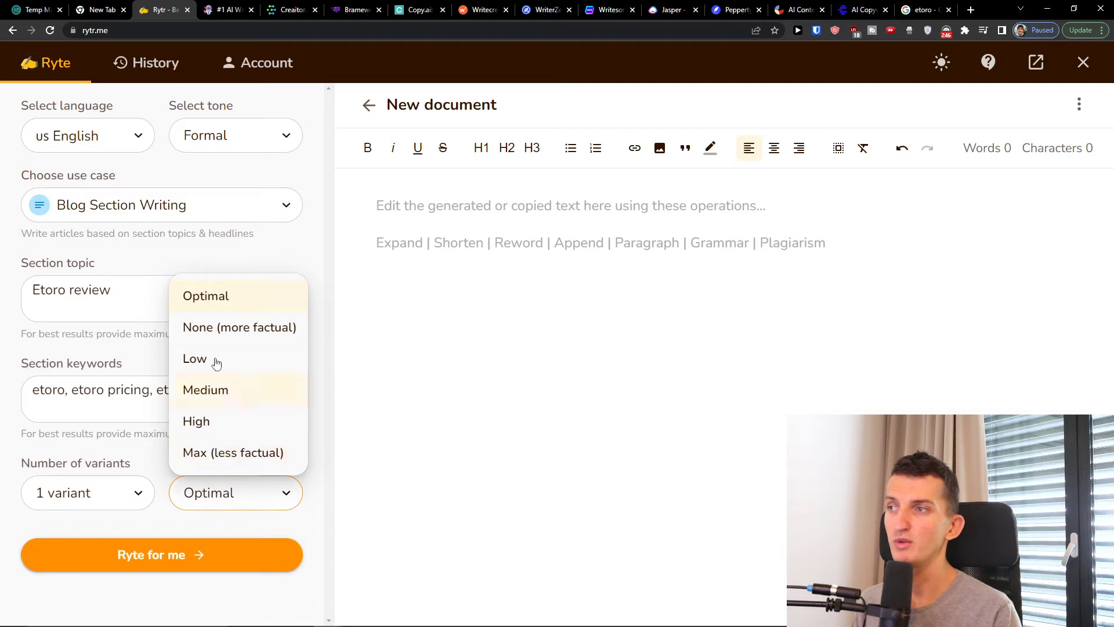
pyautogui.click(218, 390)
pyautogui.click(192, 552)
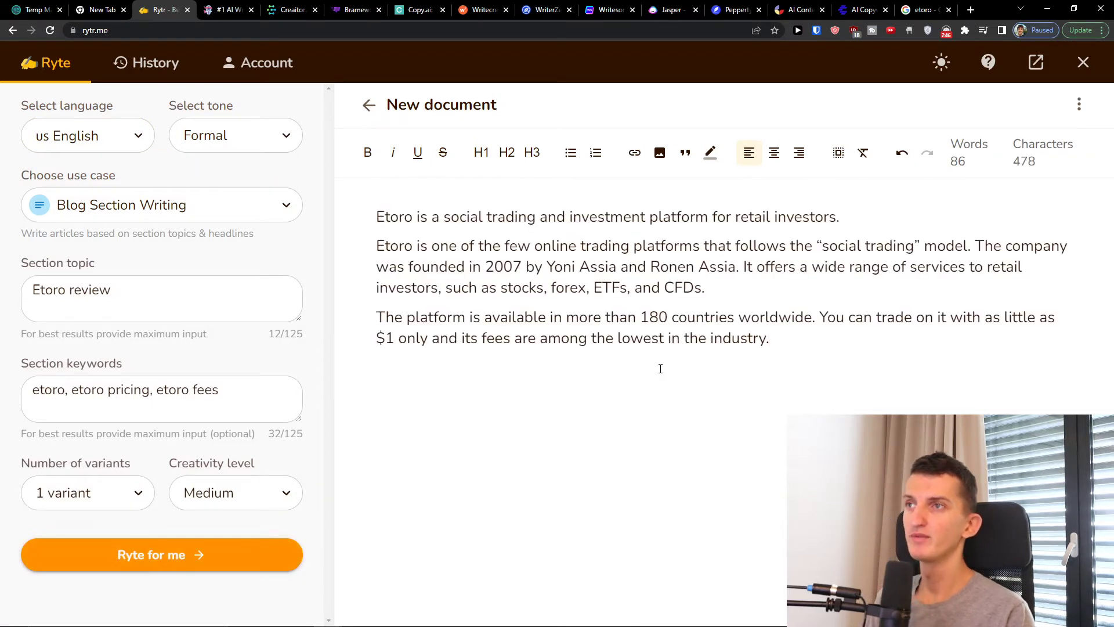
# Read through the generated eToro text paragraph by paragraph and view the AI editing options for the selected text
pyautogui.doubleClick(388, 246)
pyautogui.click(413, 293)
pyautogui.moveTo(377, 208); pyautogui.dragTo(746, 208)
pyautogui.click(754, 213)
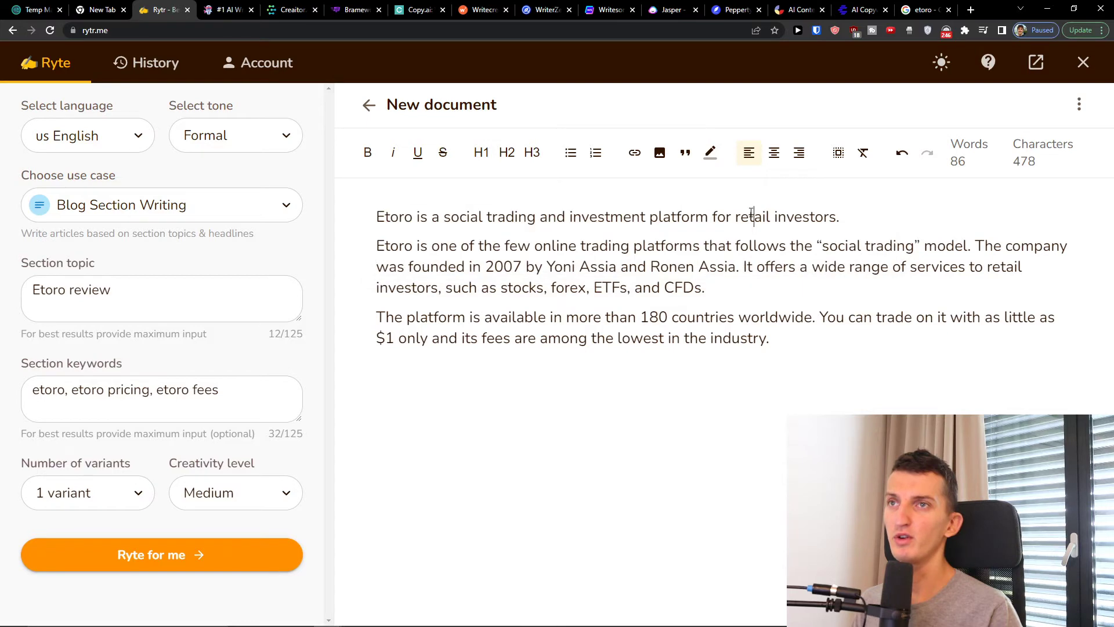
pyautogui.moveTo(390, 245)
pyautogui.mouseDown()
pyautogui.moveTo(761, 281)
pyautogui.moveTo(378, 240)
pyautogui.mouseUp()
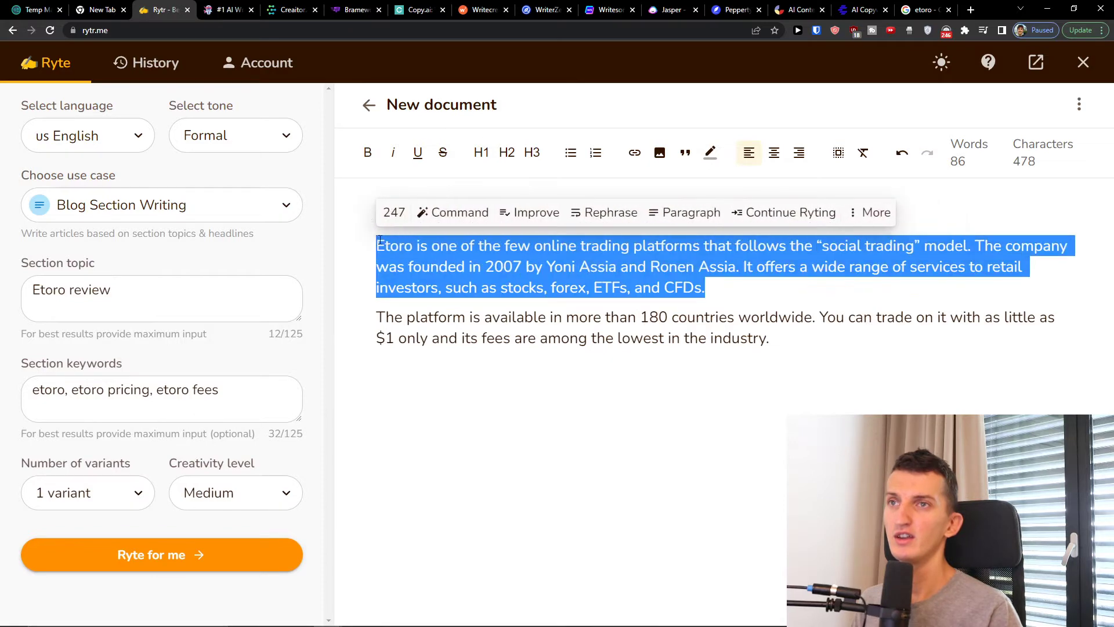
pyautogui.moveTo(379, 316); pyautogui.dragTo(318, 217)
pyautogui.click(821, 340)
pyautogui.click(515, 425)
pyautogui.click(793, 358)
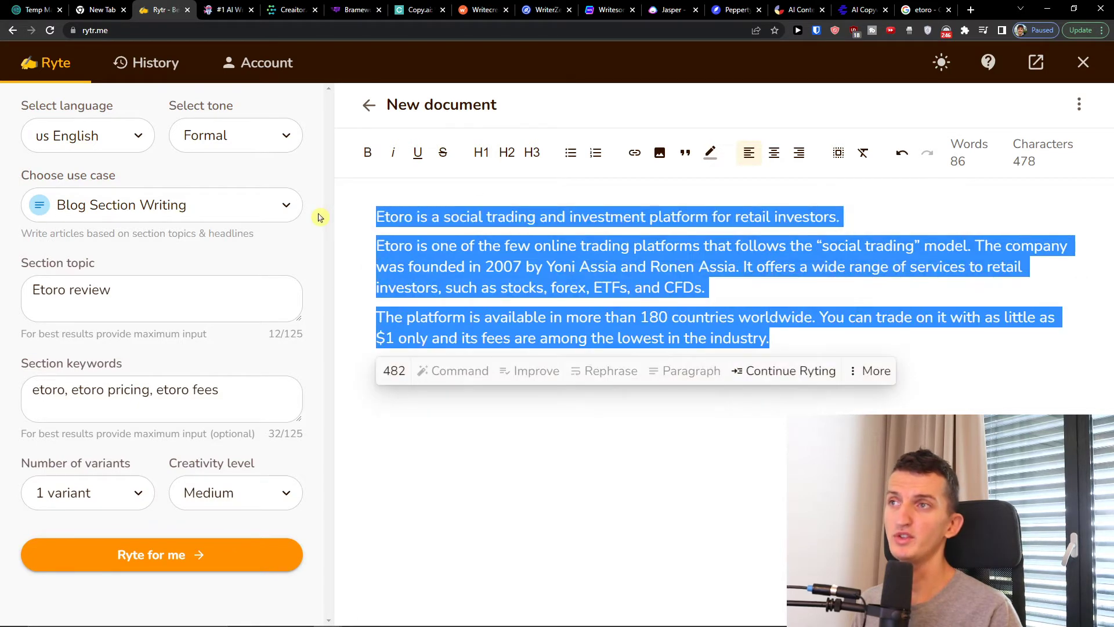
pyautogui.moveTo(394, 374)
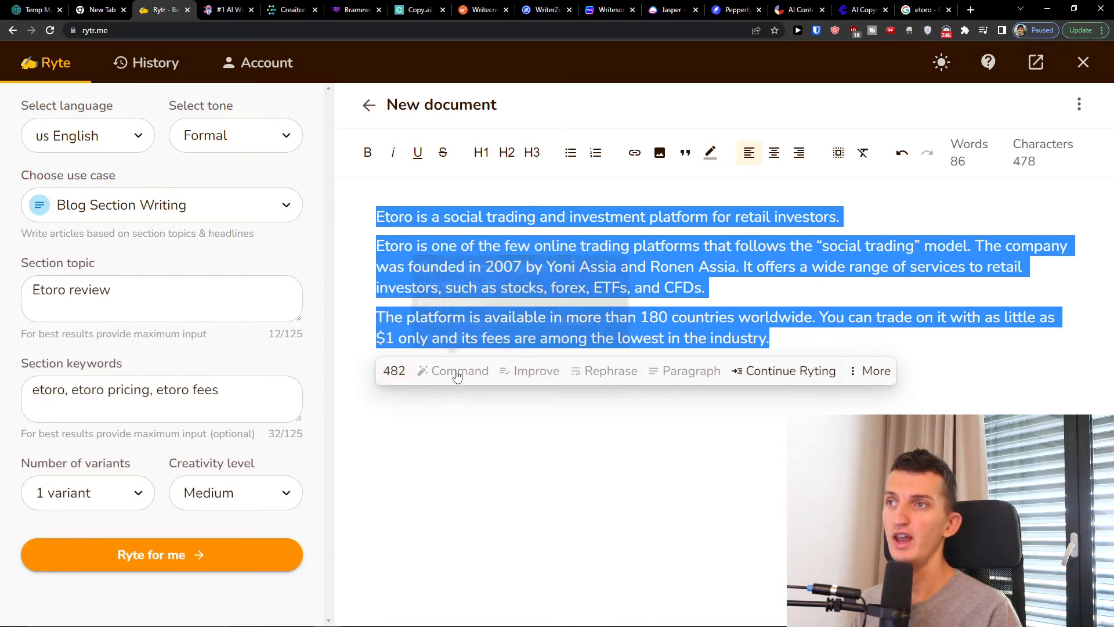
pyautogui.click(462, 337)
# Run the AI Command on the opening sentence and delete the first two lines, through "Didn't see this in the article."
pyautogui.tripleClick(401, 217)
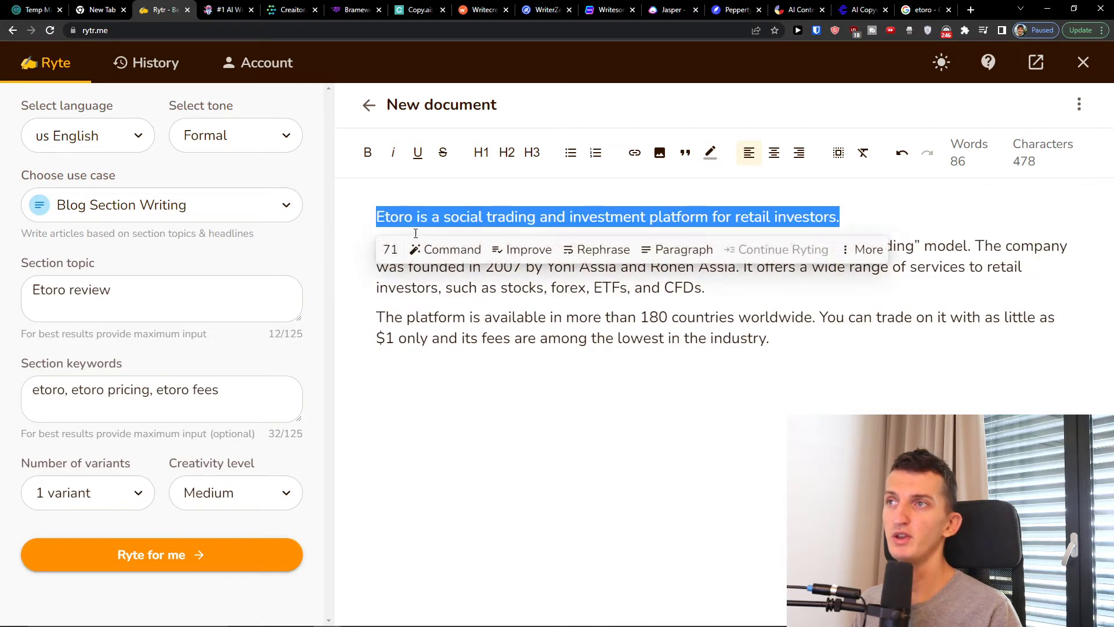
pyautogui.click(441, 249)
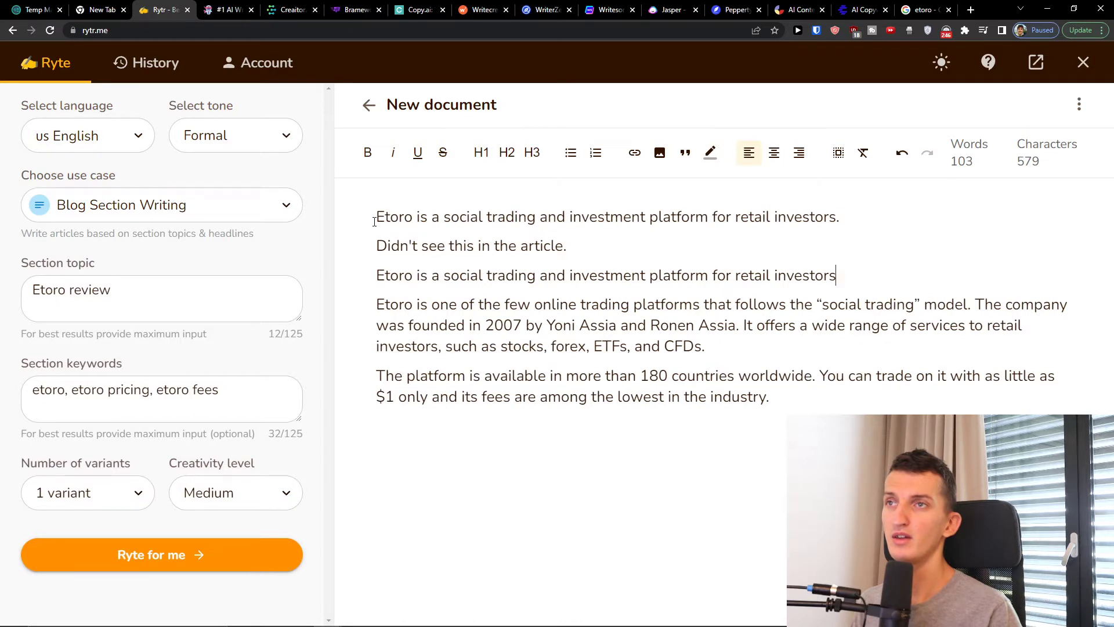
pyautogui.moveTo(608, 250); pyautogui.dragTo(356, 218)
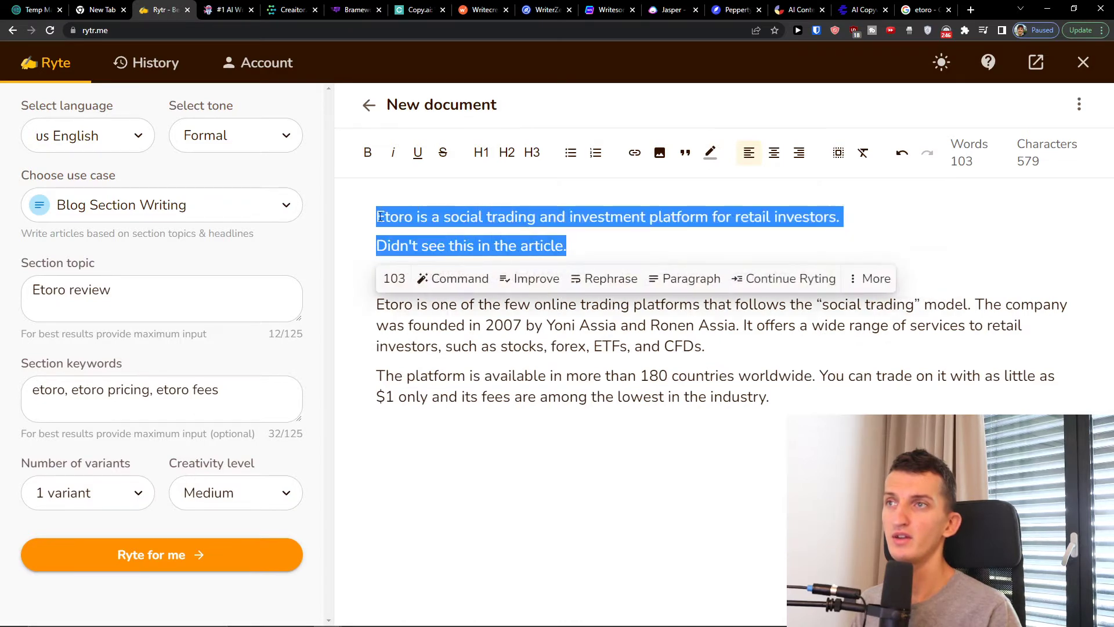
pyautogui.press('BackSpace')
# Rephrase the opening sentence about Etoro being a social trading and investment platform with the AI
pyautogui.tripleClick(441, 246)
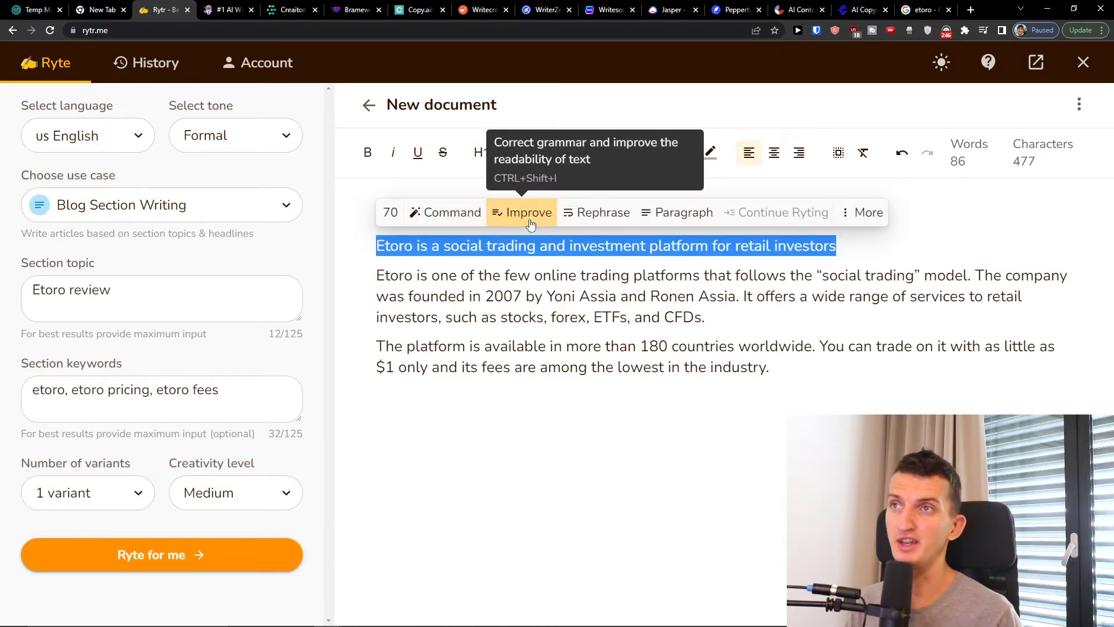
pyautogui.click(582, 219)
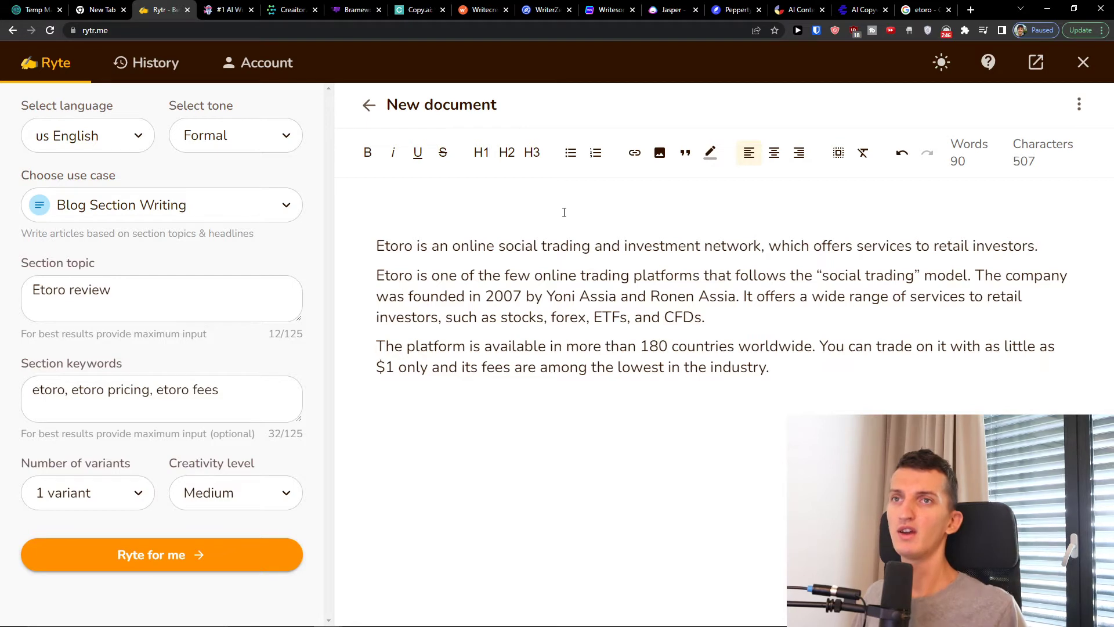
pyautogui.tripleClick(557, 244)
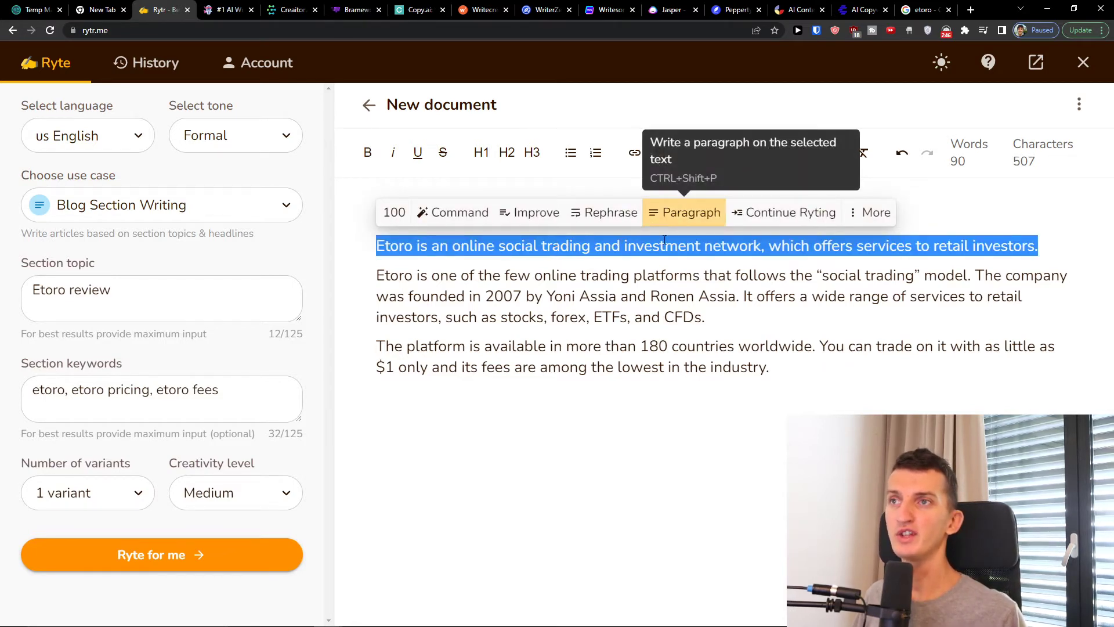
pyautogui.click(564, 393)
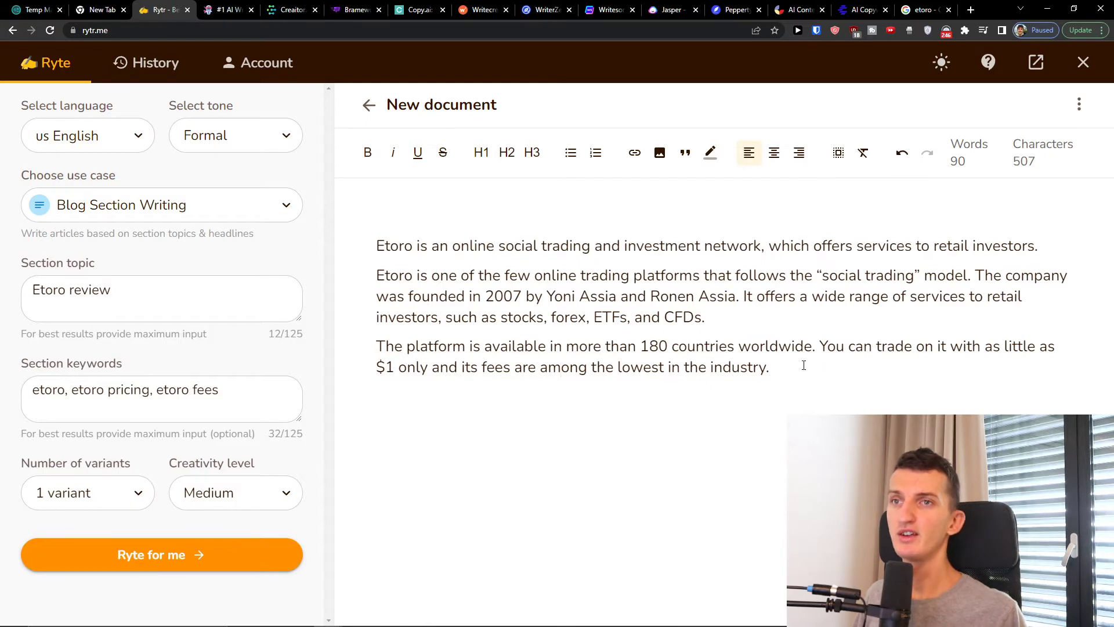
# Generate an AI paragraph from the sentence "You can trade on it with as little as $1 only" and read its opening
pyautogui.moveTo(820, 346); pyautogui.dragTo(828, 364)
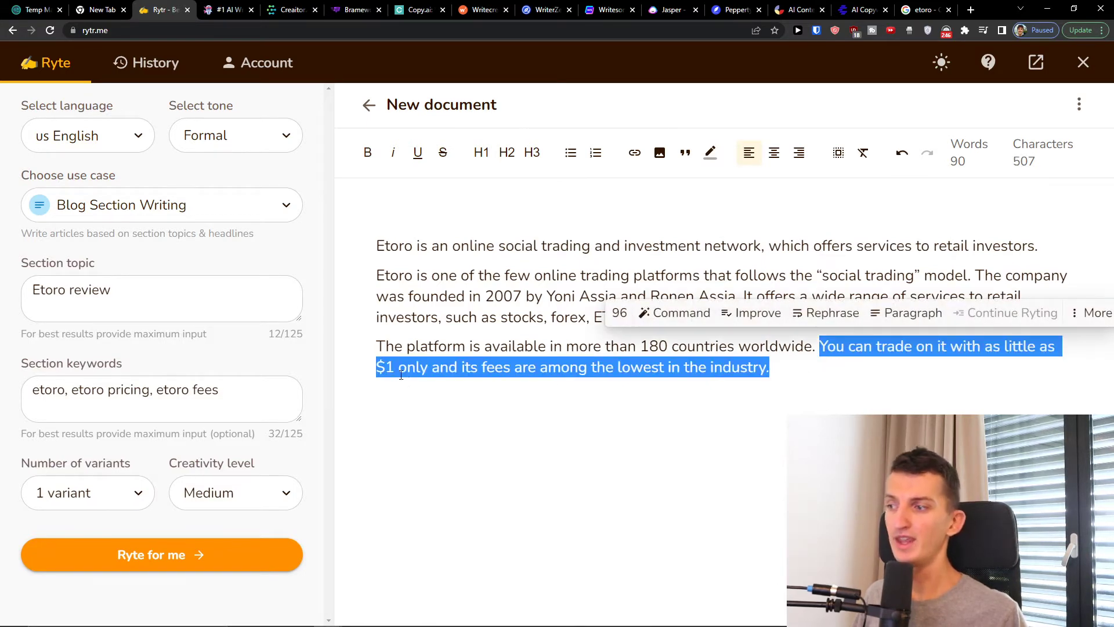
pyautogui.click(911, 317)
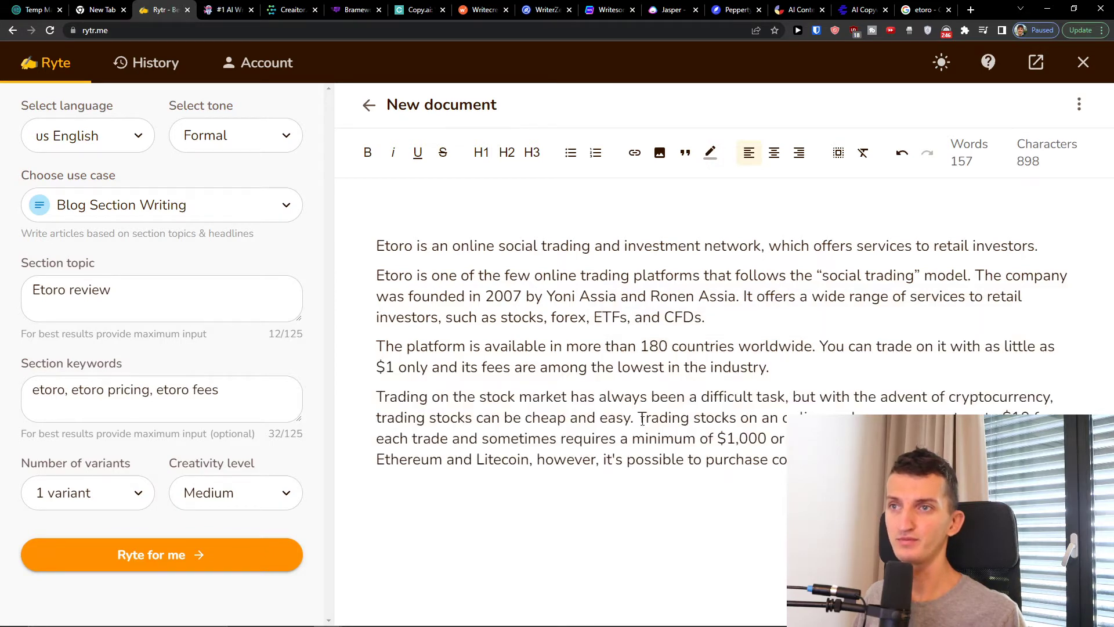
pyautogui.moveTo(377, 396); pyautogui.dragTo(502, 417)
pyautogui.click(510, 417)
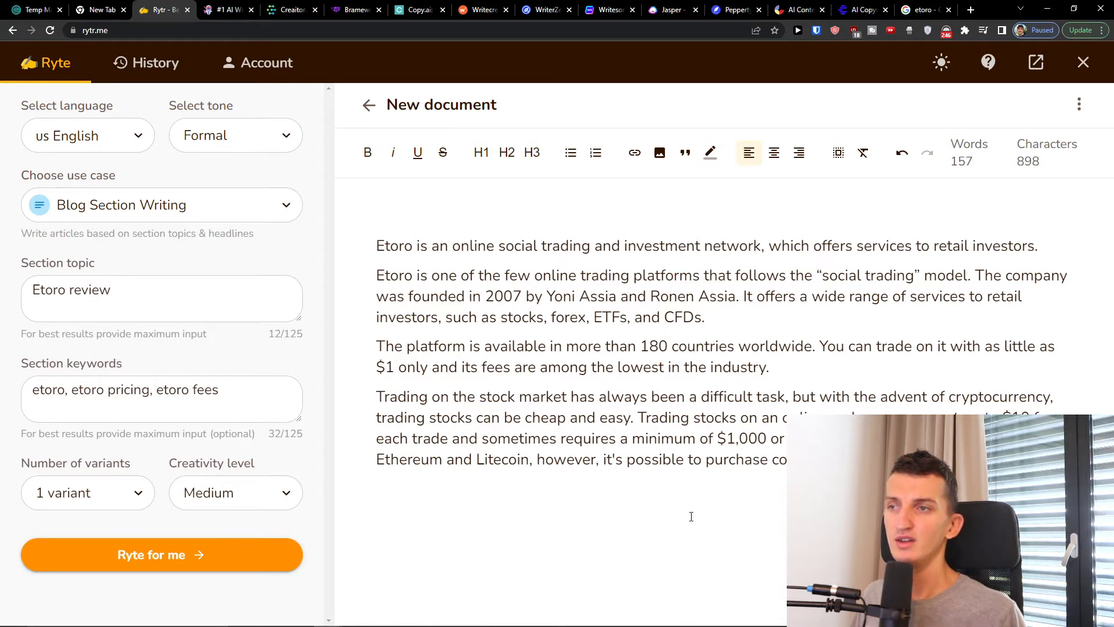
# Continue the writing with Continue Ryting based on the whole text, from the opening sentence through the cryptocurrency paragraph
pyautogui.moveTo(613, 463); pyautogui.dragTo(375, 419)
pyautogui.click(1003, 464)
pyautogui.click(582, 462)
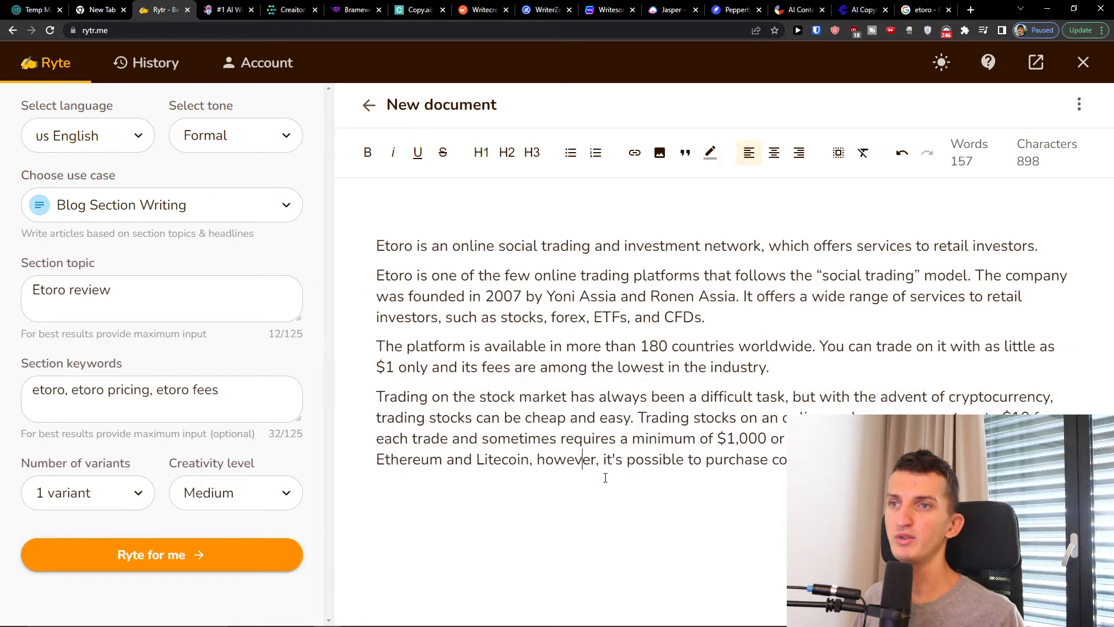
pyautogui.moveTo(1003, 462); pyautogui.dragTo(377, 461)
pyautogui.click(859, 464)
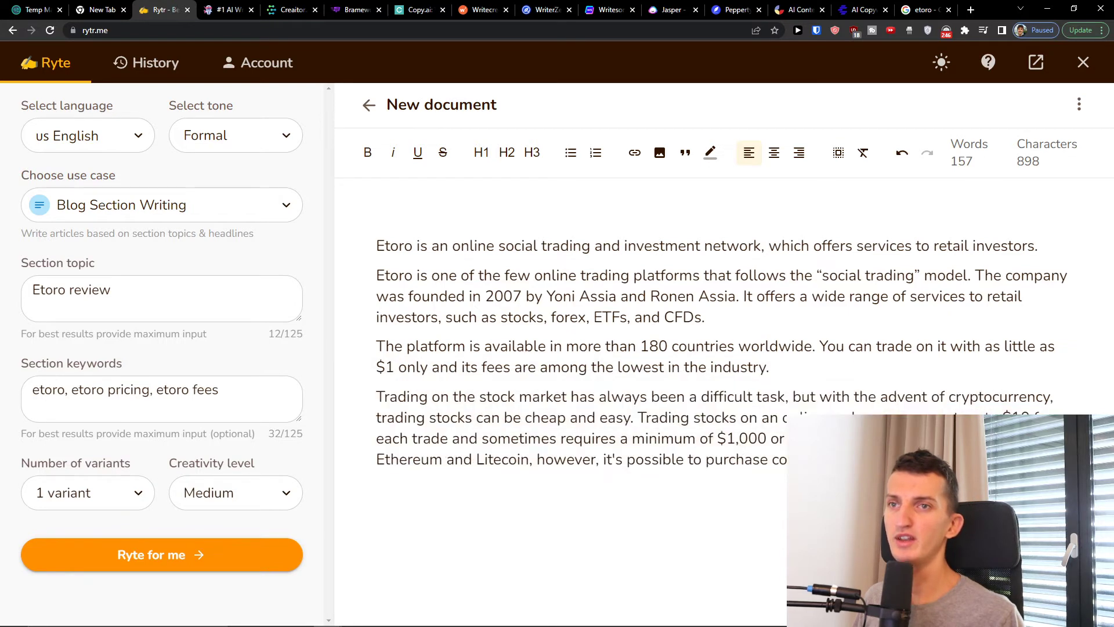
pyautogui.moveTo(859, 464); pyautogui.dragTo(406, 398)
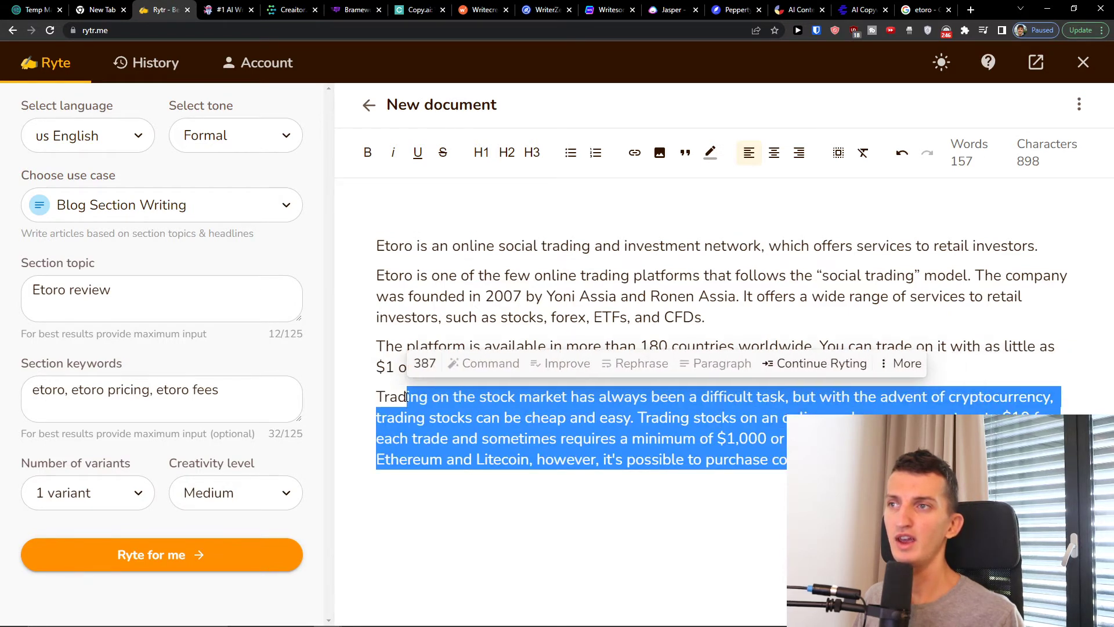
pyautogui.moveTo(858, 464); pyautogui.dragTo(351, 246)
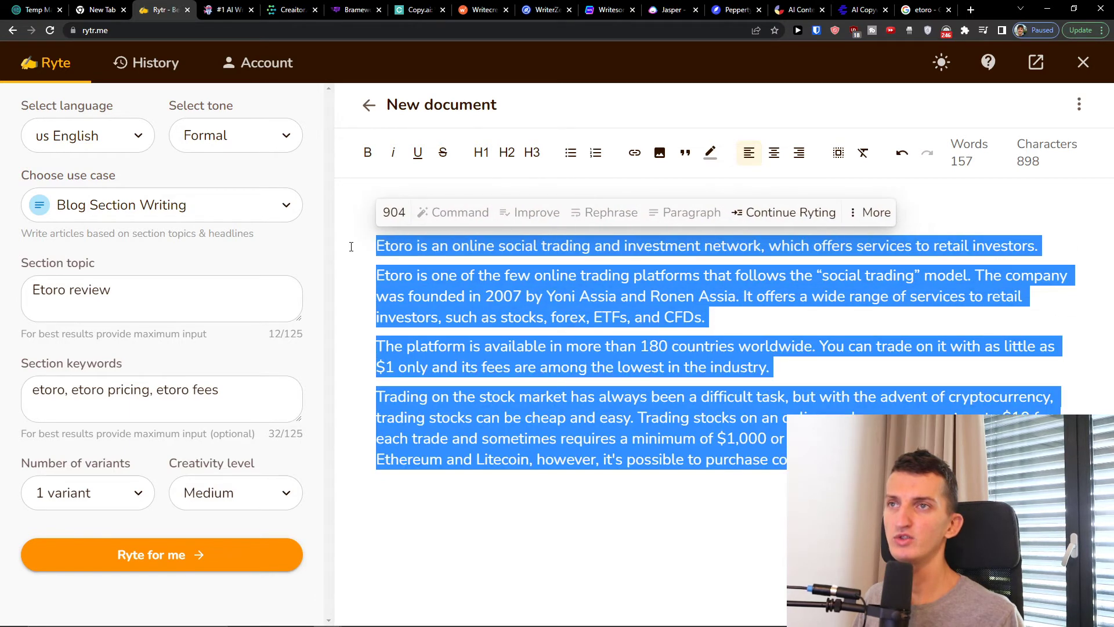
pyautogui.click(795, 227)
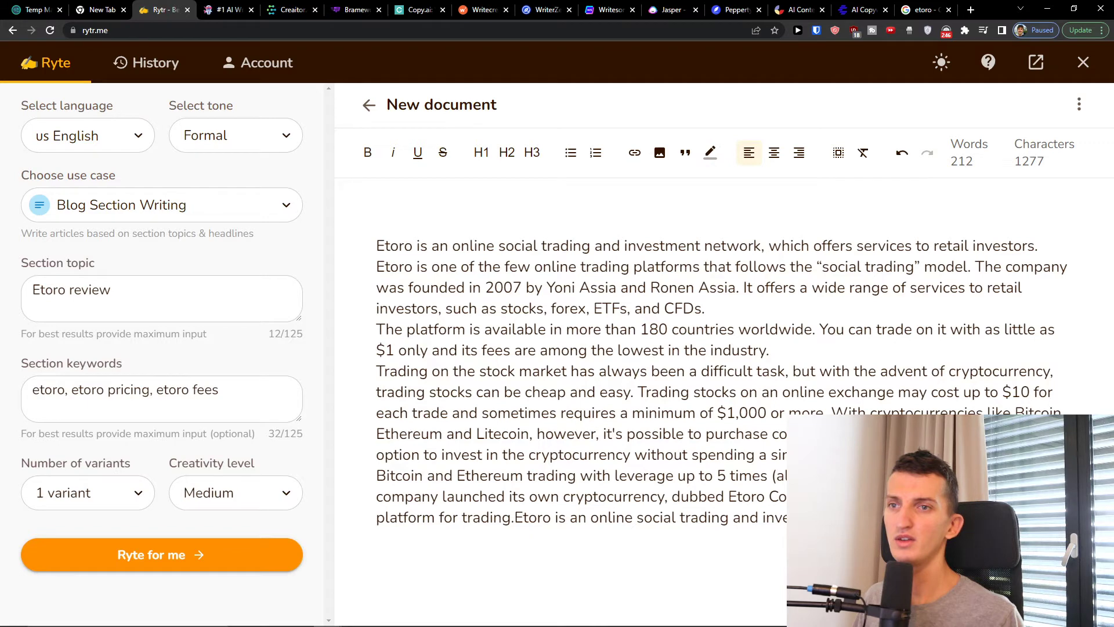
# Insert a blank line after "lowest in the industry." and review the full text
pyautogui.click(782, 351)
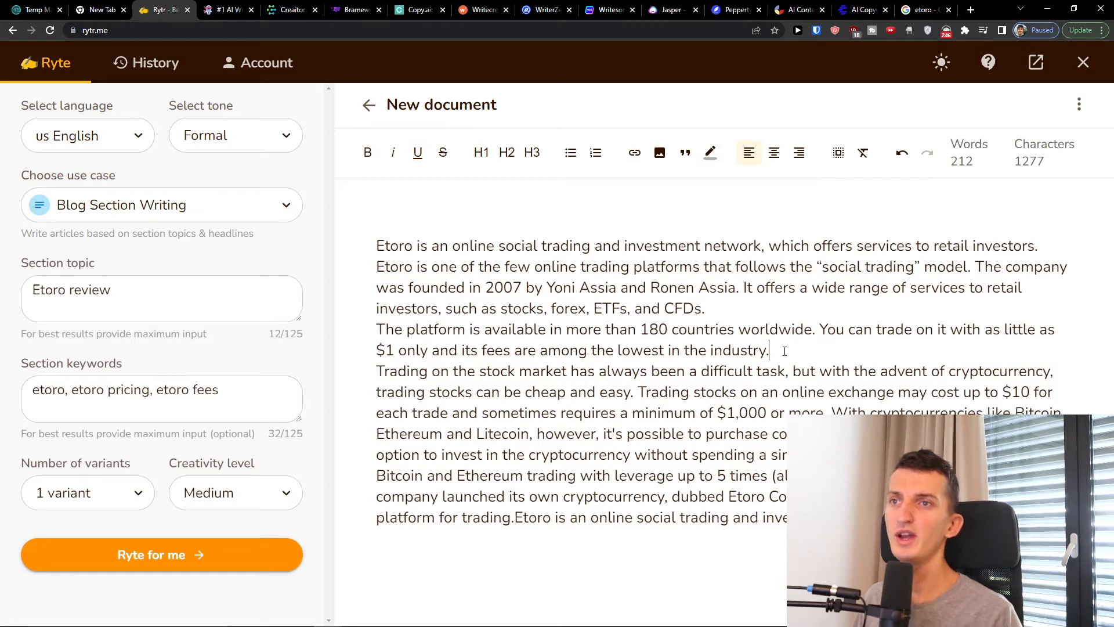
pyautogui.press('Return')
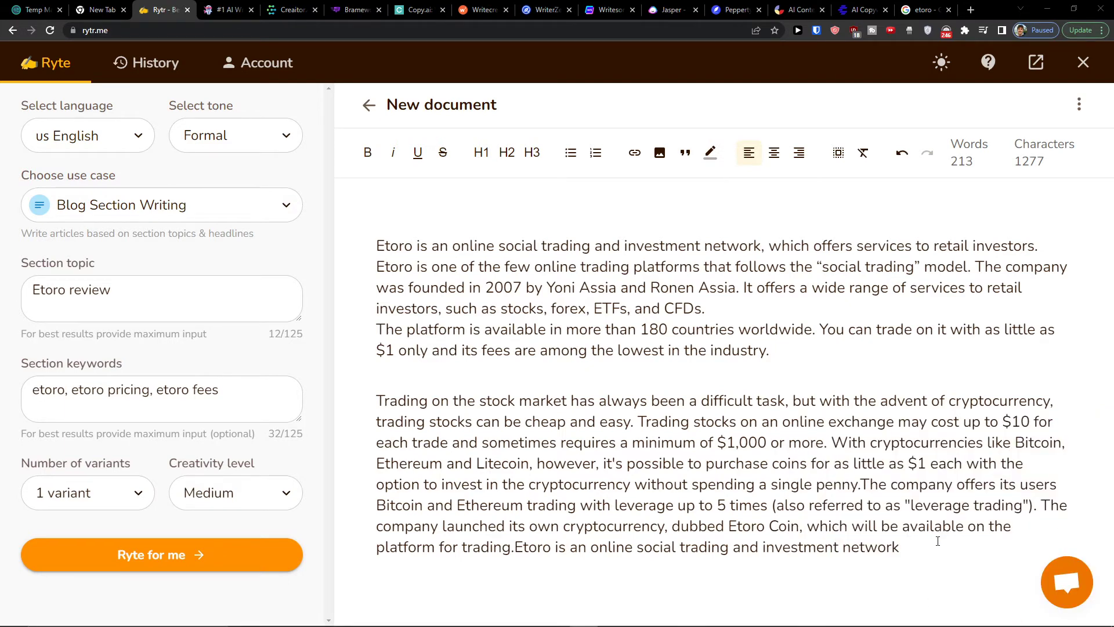
pyautogui.moveTo(934, 540); pyautogui.dragTo(357, 234)
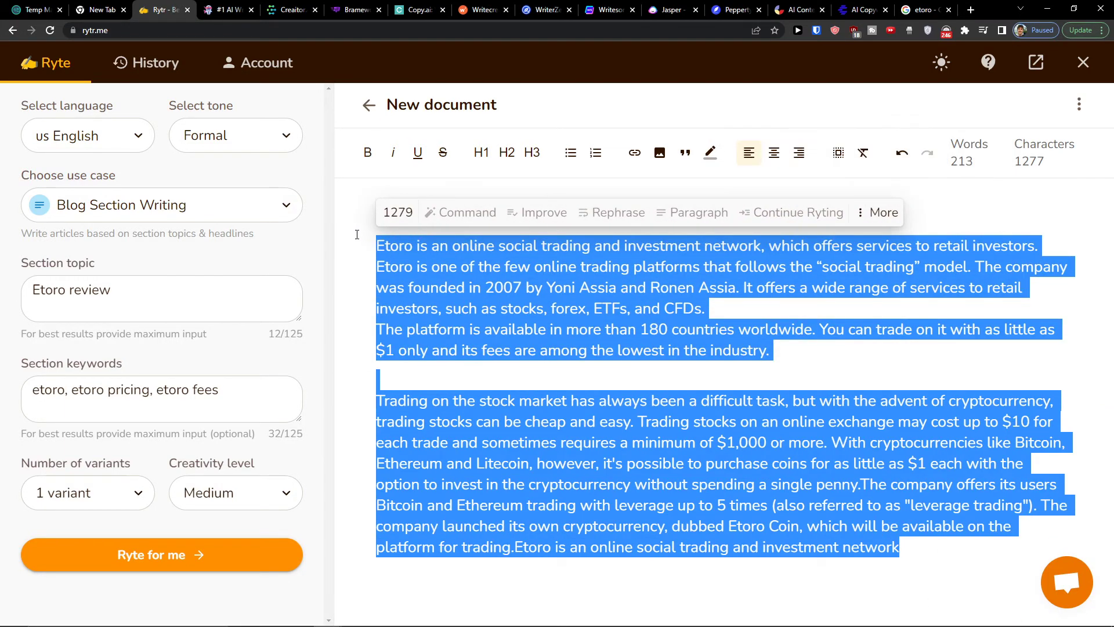
pyautogui.click(359, 206)
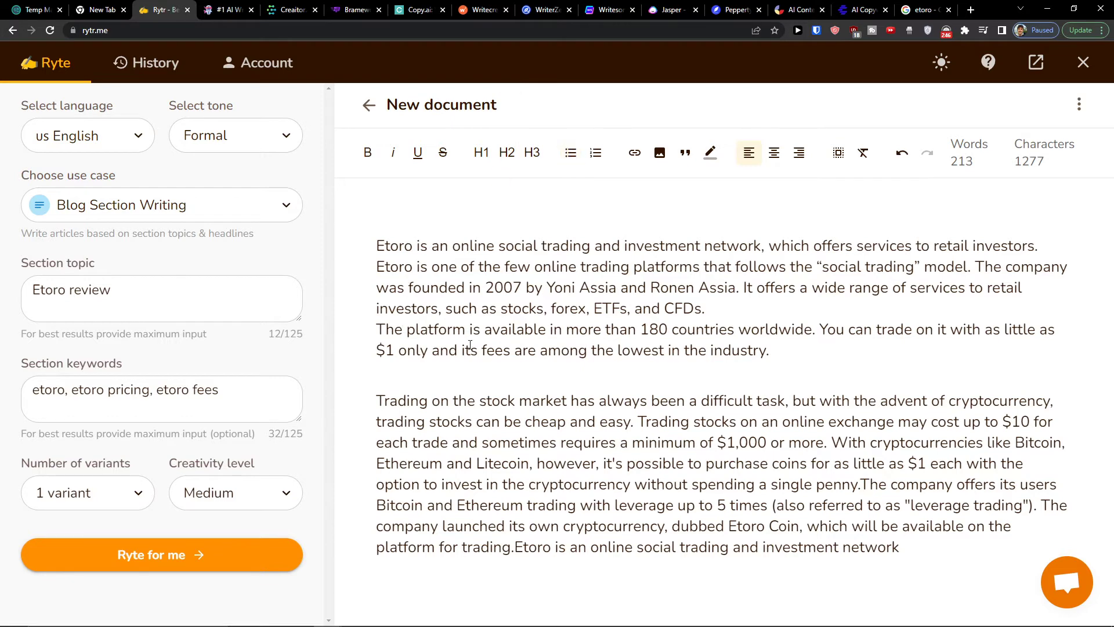
# Add a bulleted list with the items 1, 2 and 3 above the "Trading on the stock market" paragraph
pyautogui.press('Return')
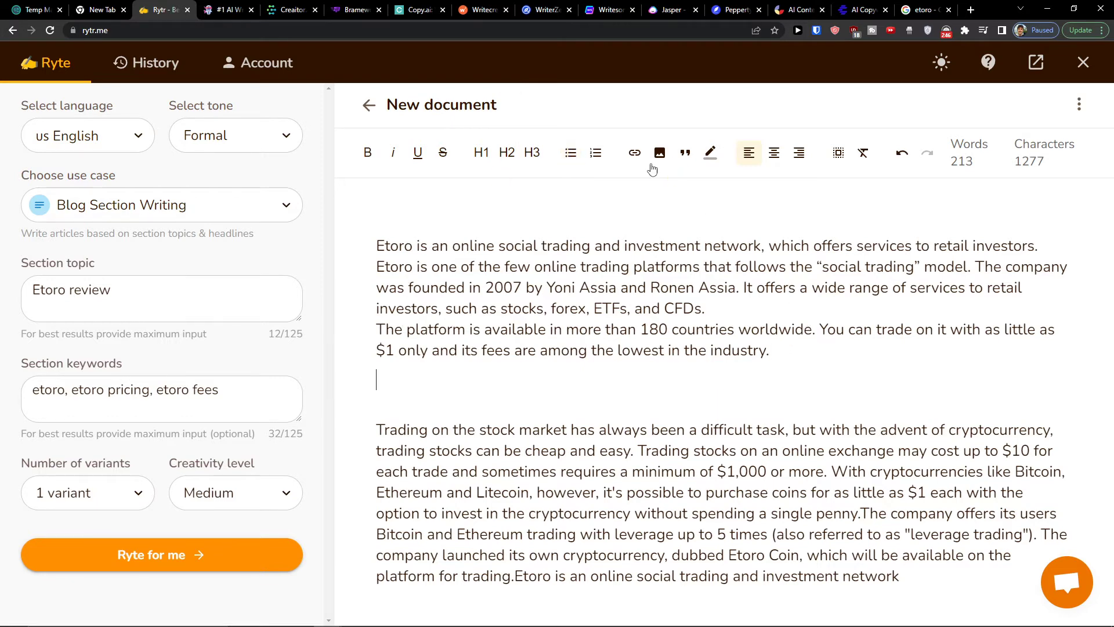
pyautogui.click(569, 154)
pyautogui.write('1')
pyautogui.press('Return')
pyautogui.write('2')
pyautogui.press('Return')
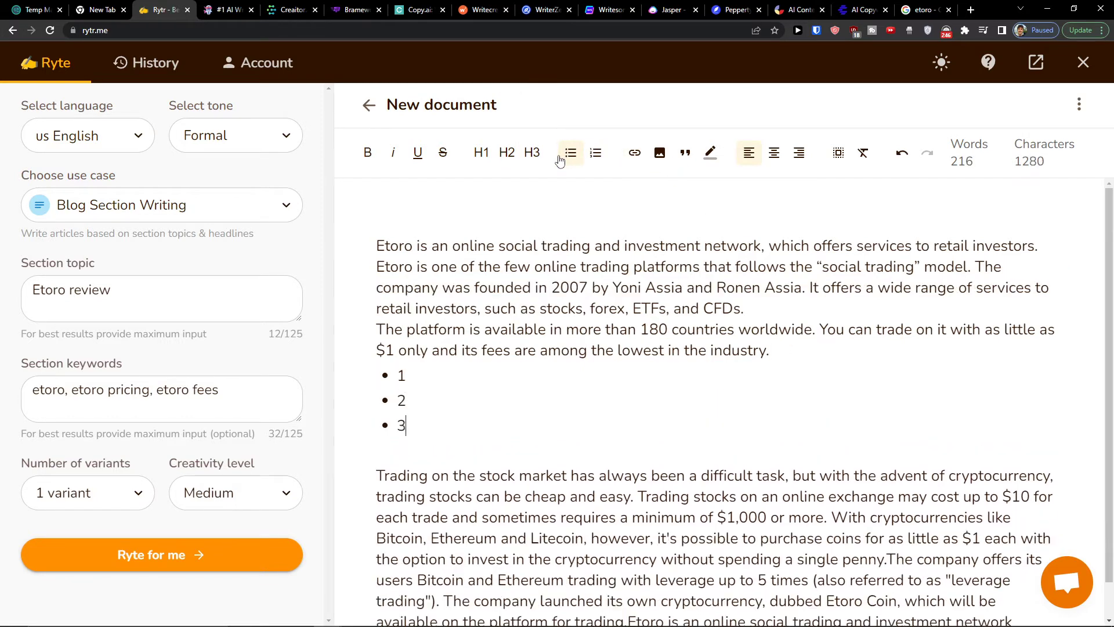
pyautogui.write('3')
pyautogui.press('Return')
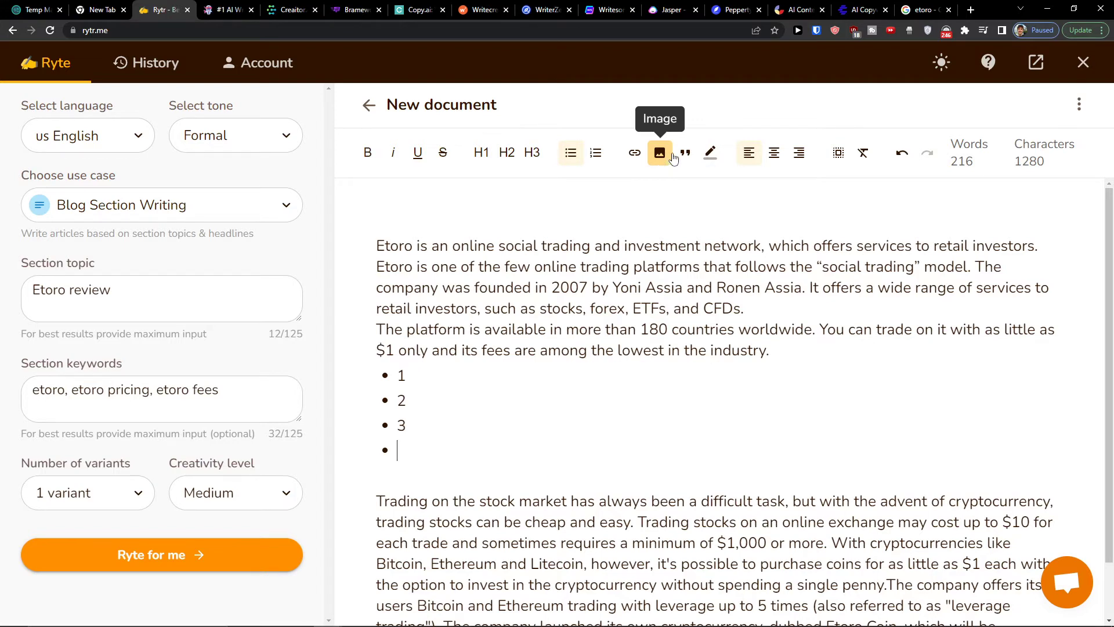
# Highlight "lowest in the industry." and make "Etoro is an online social trading and investment network" bold
pyautogui.moveTo(761, 350); pyautogui.dragTo(613, 350)
pyautogui.click(711, 152)
pyautogui.click(504, 248)
pyautogui.moveTo(349, 251); pyautogui.dragTo(761, 254)
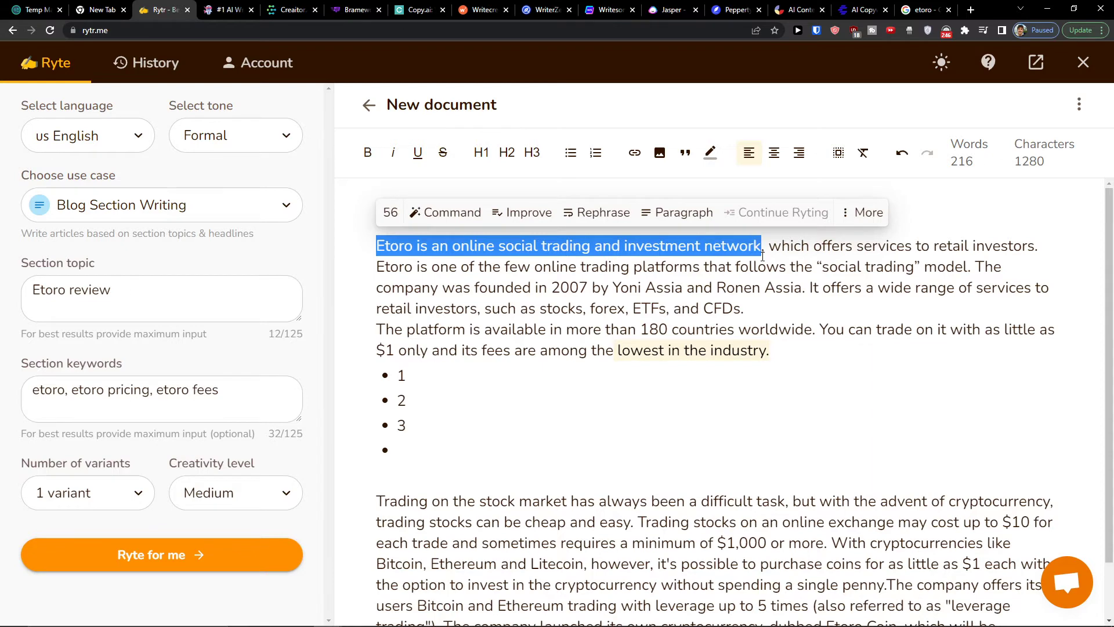
pyautogui.click(367, 152)
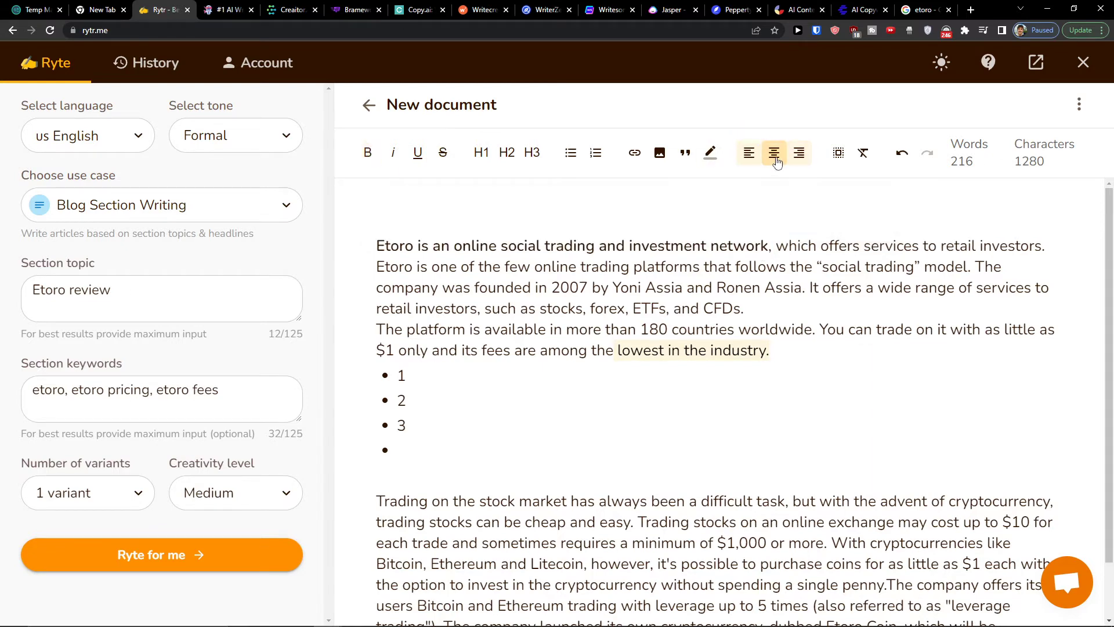
# Center the text block above the bulleted list
pyautogui.moveTo(789, 357); pyautogui.dragTo(360, 329)
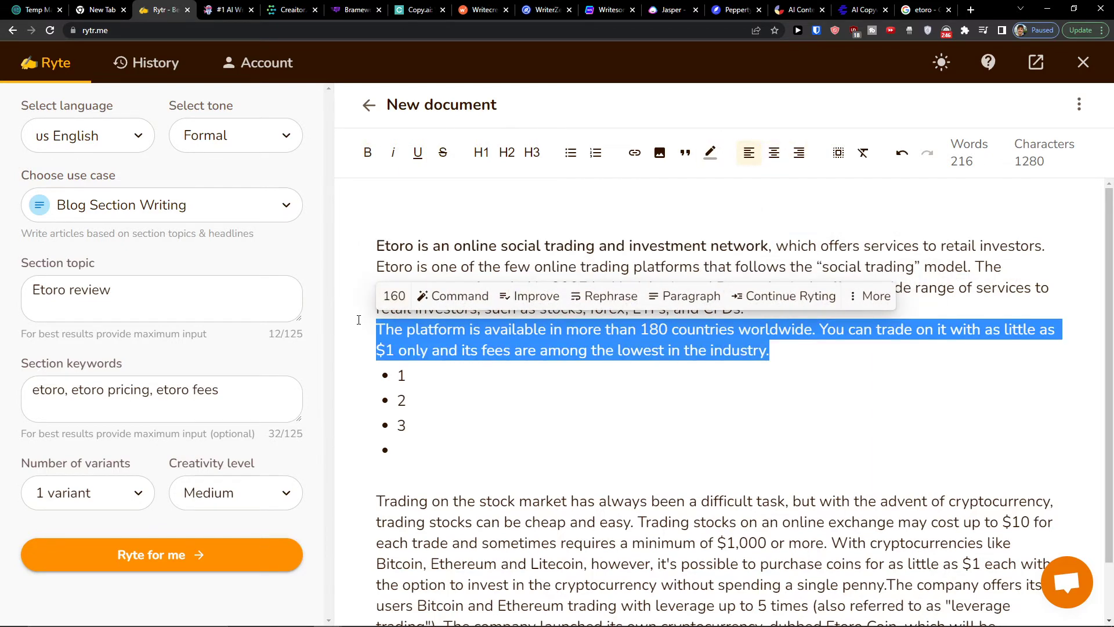
pyautogui.click(774, 152)
pyautogui.click(723, 332)
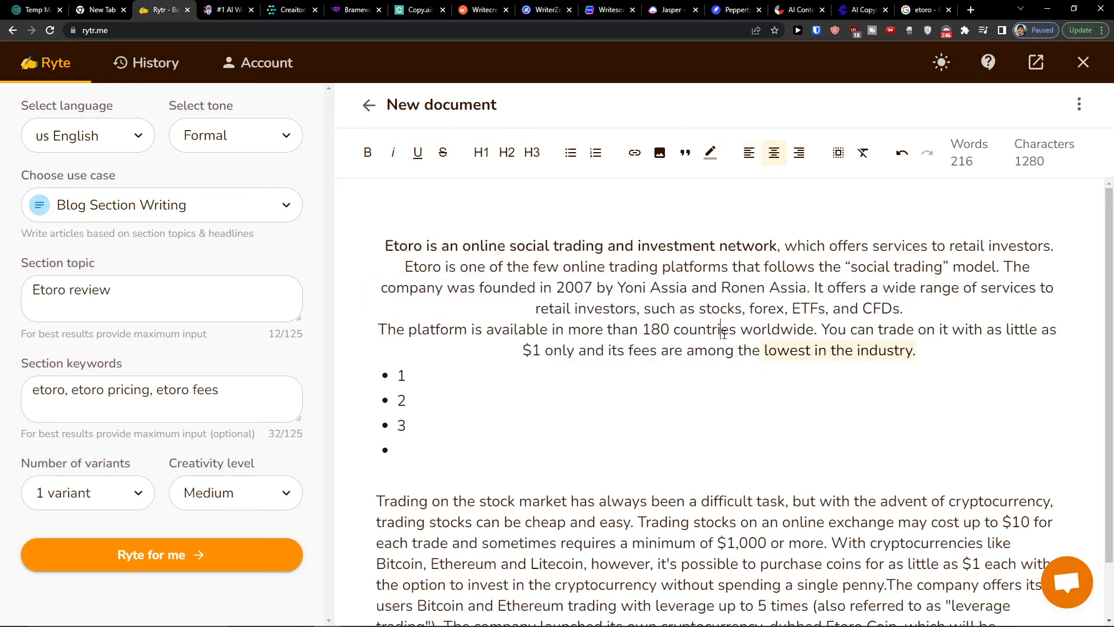
# Clear all formatting from the entire document and align the text to the left
pyautogui.scroll(-2, 829, 332)
pyautogui.scroll(2, 828, 331)
pyautogui.click(848, 163)
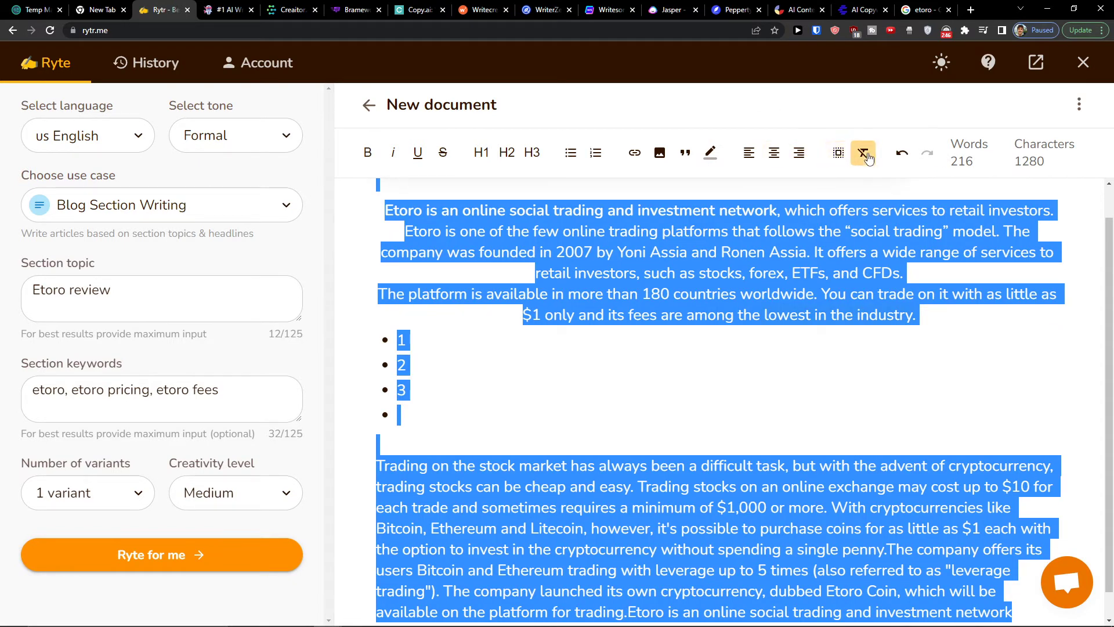
pyautogui.click(864, 155)
pyautogui.click(772, 156)
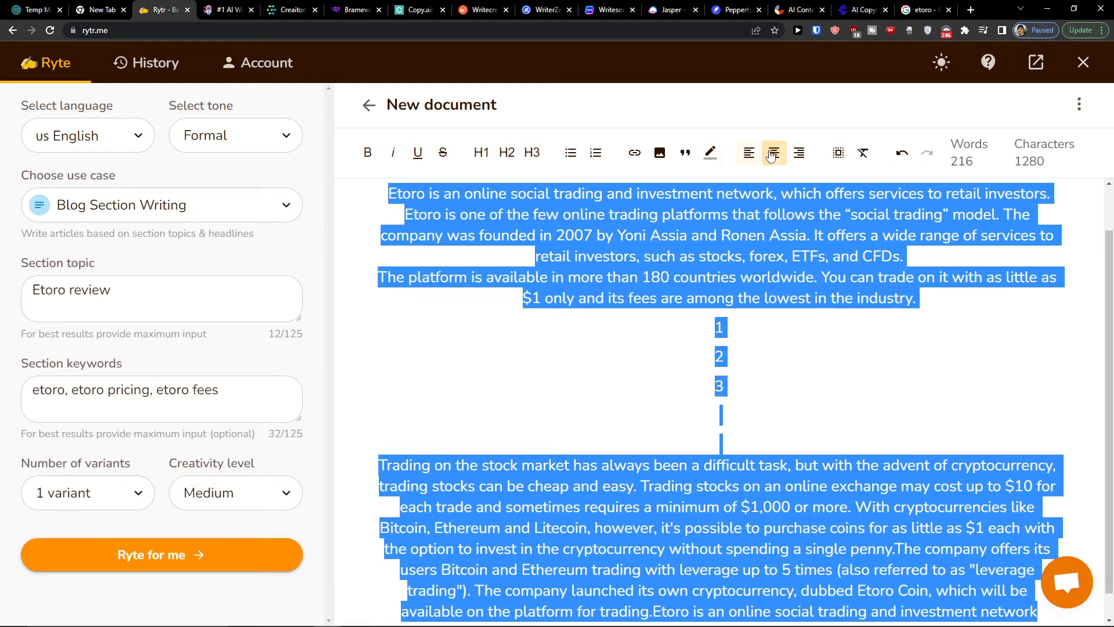
pyautogui.click(753, 153)
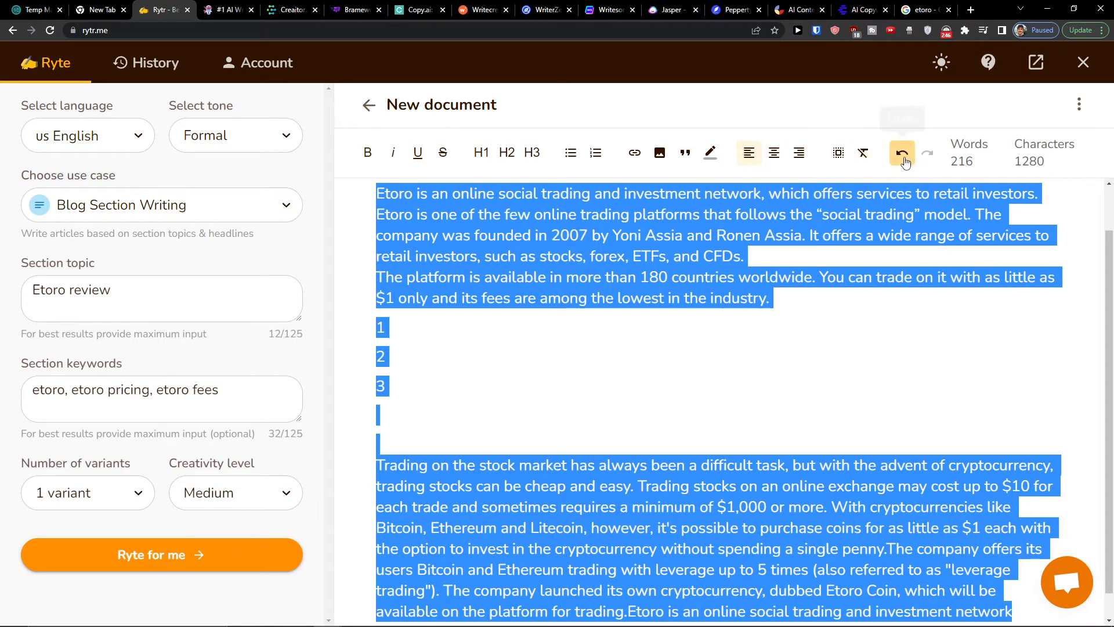
pyautogui.click(860, 238)
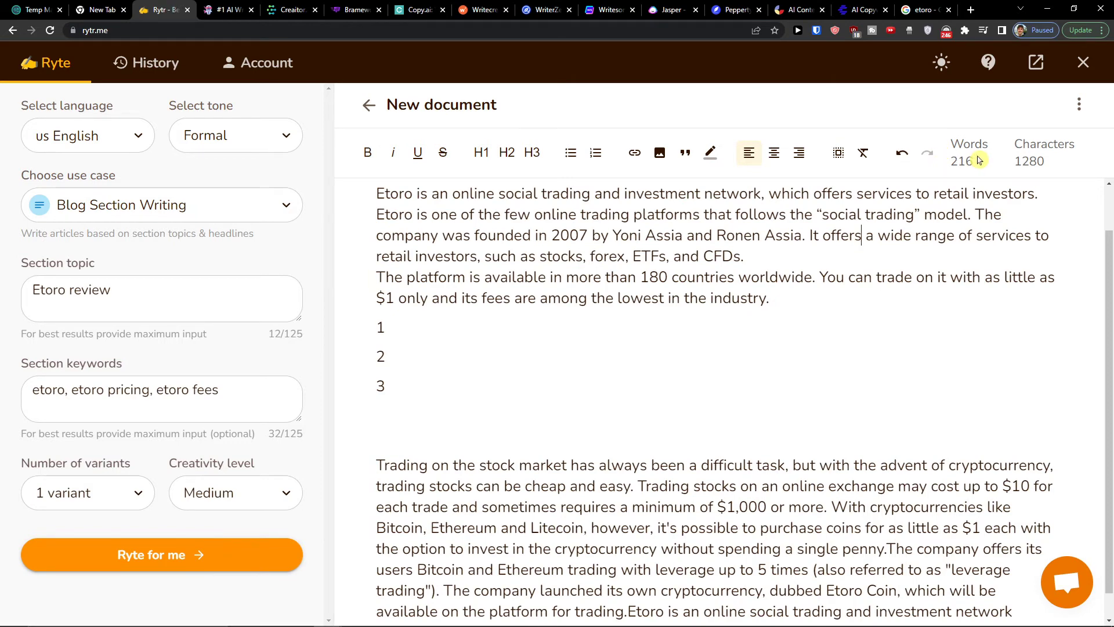
# Download the document as a .docx file and check it in Word
pyautogui.click(1079, 104)
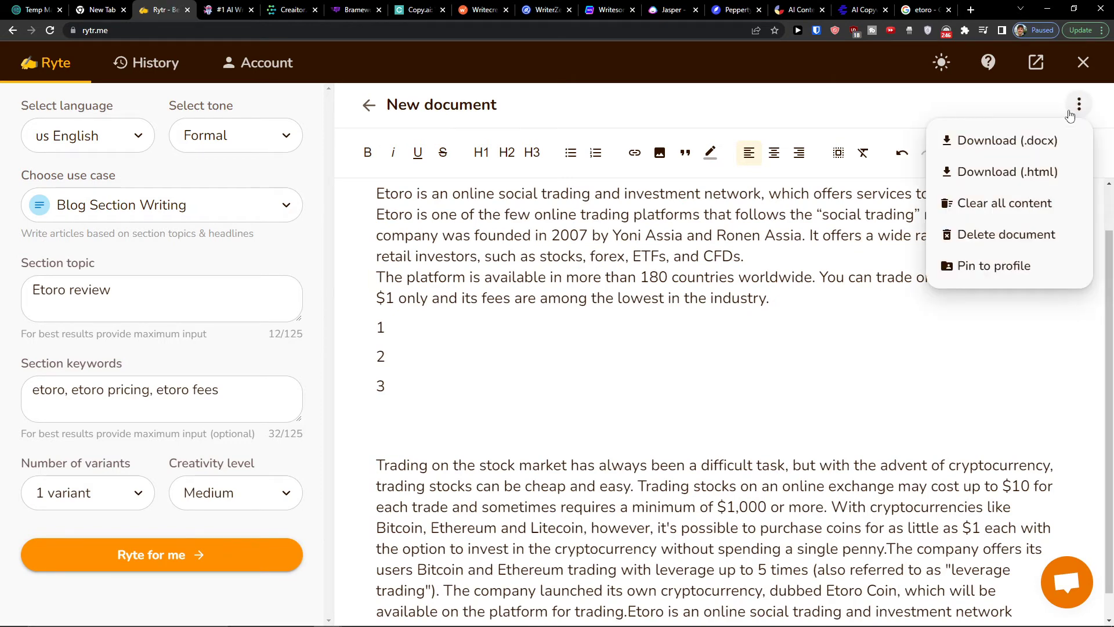
pyautogui.click(993, 142)
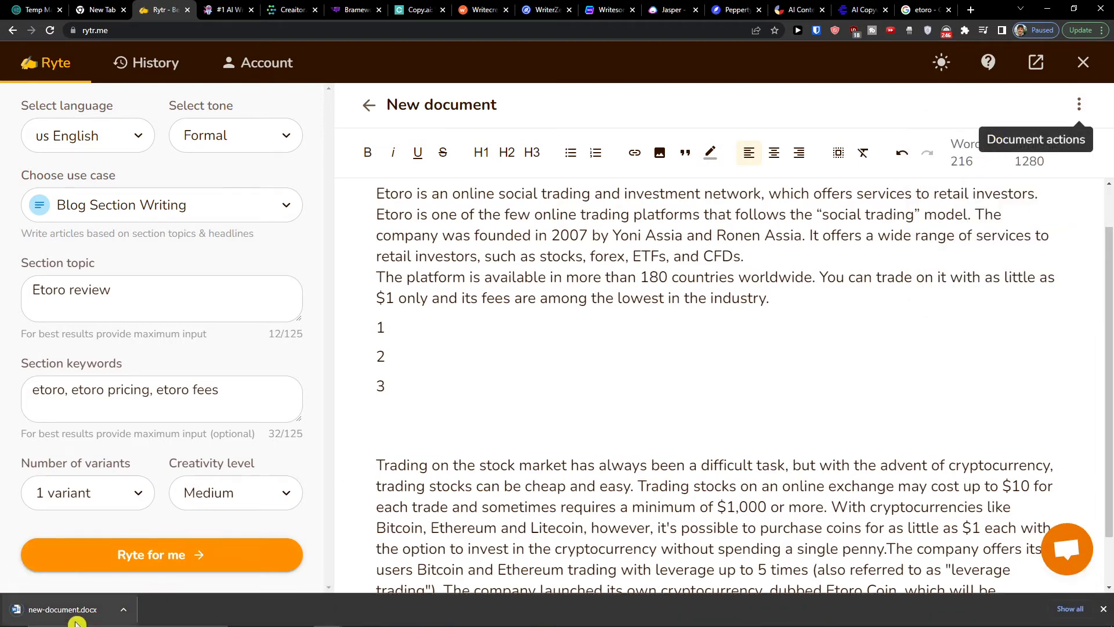
pyautogui.click(74, 615)
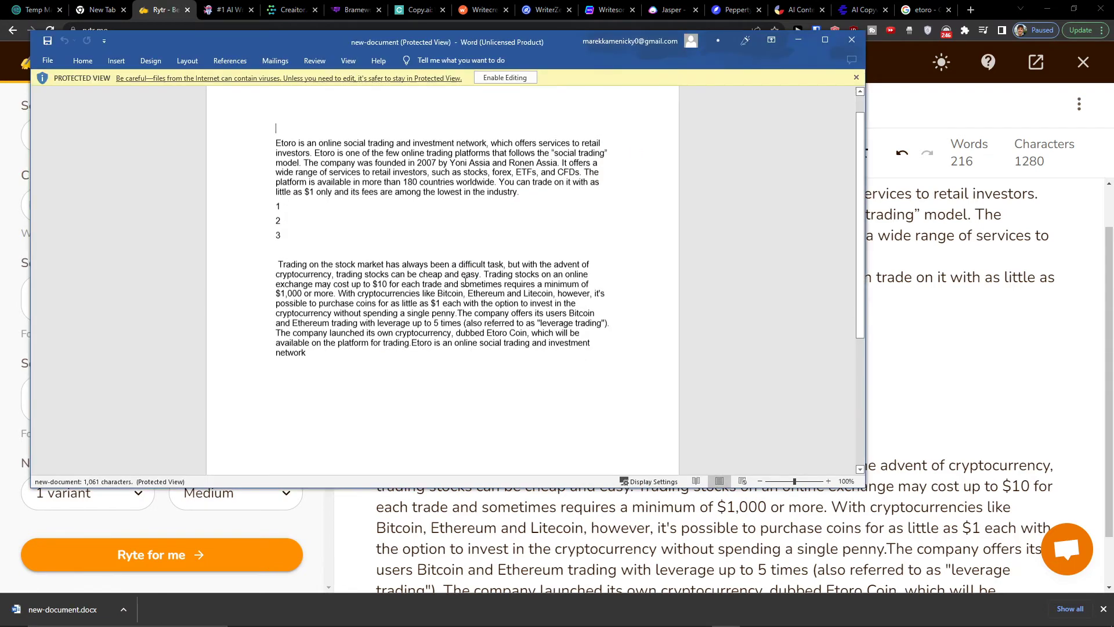
pyautogui.click(847, 38)
# Browse the available use cases and change the use case to Keywords Generator
pyautogui.click(125, 214)
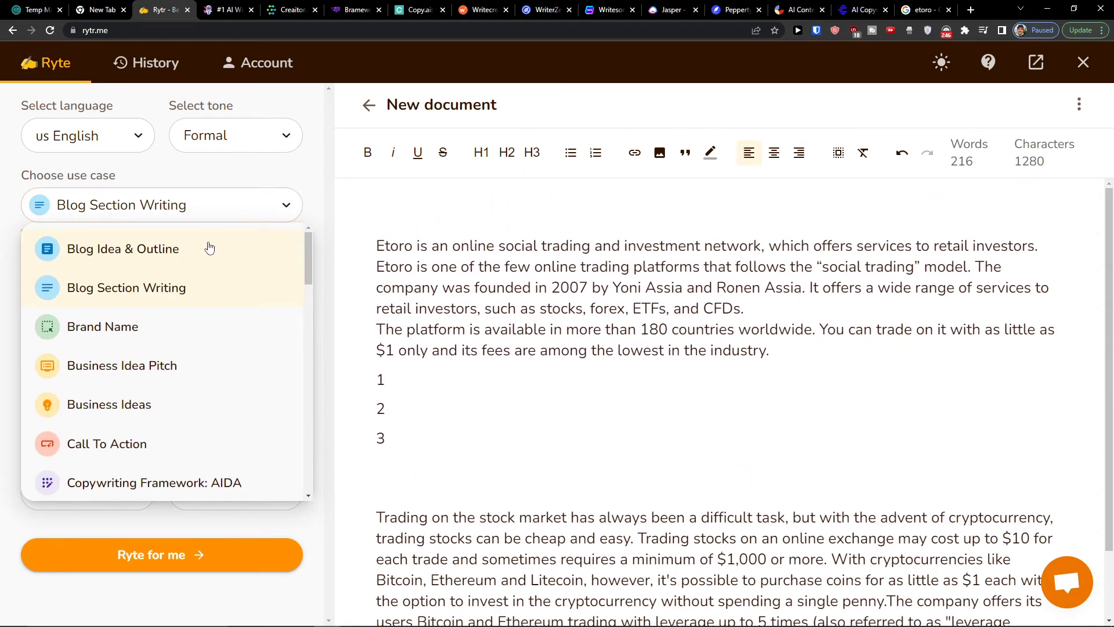
pyautogui.scroll(-3, 210, 248)
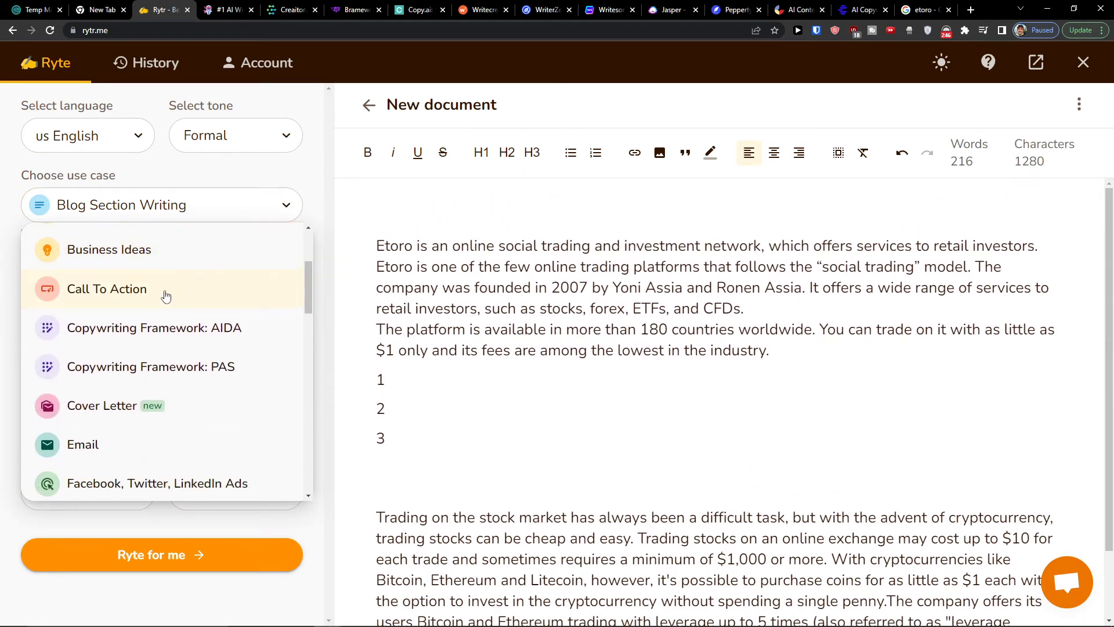
pyautogui.scroll(-3, 165, 296)
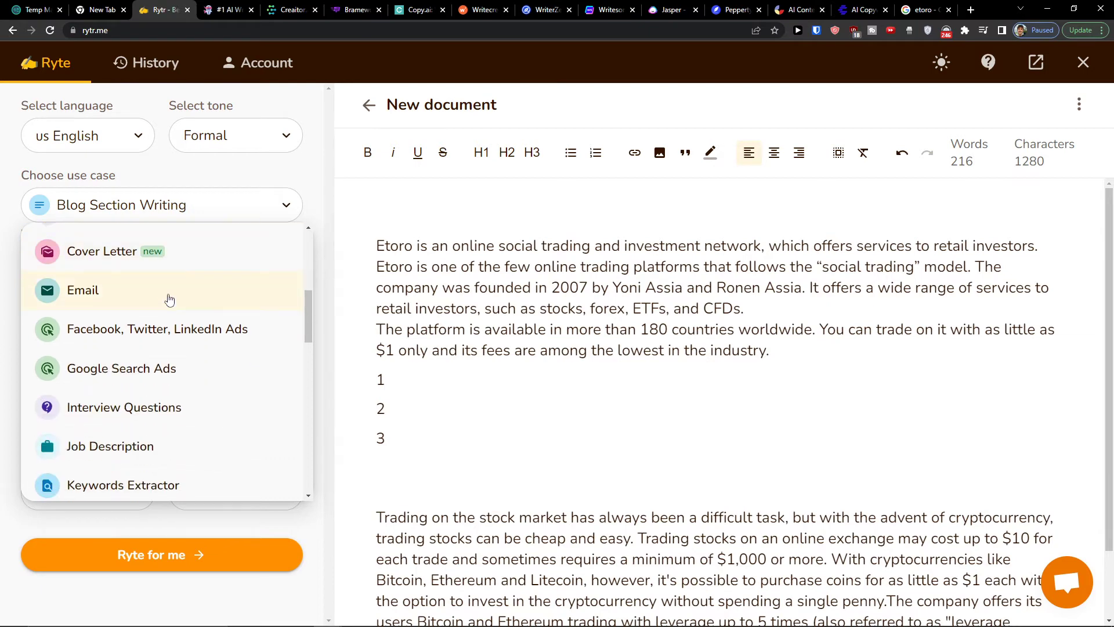
pyautogui.scroll(-3, 169, 299)
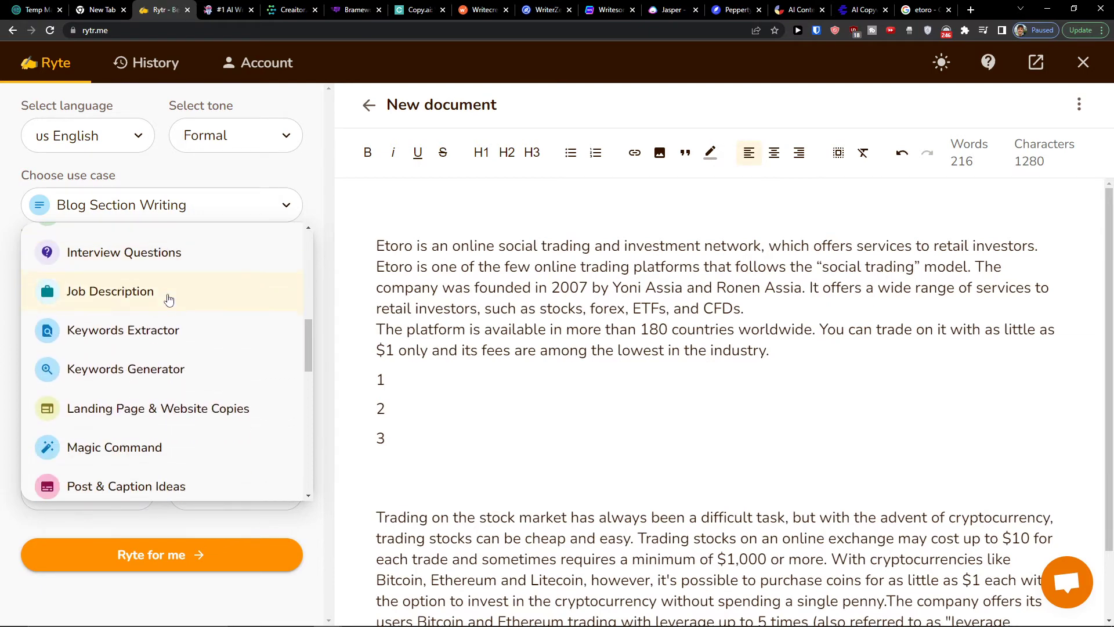
pyautogui.click(168, 369)
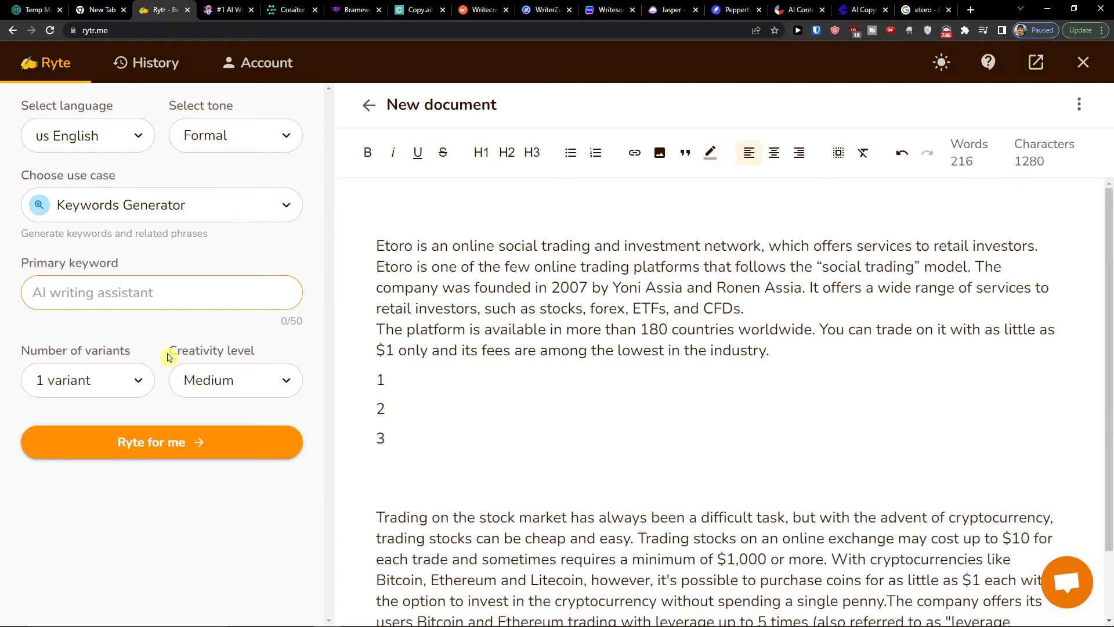
# Clear the document and generate 2 variants of related keywords for the primary keyword Etoro
pyautogui.moveTo(374, 250); pyautogui.dragTo(955, 544)
pyautogui.press('BackSpace')
pyautogui.click(166, 294)
pyautogui.write('Etoro')
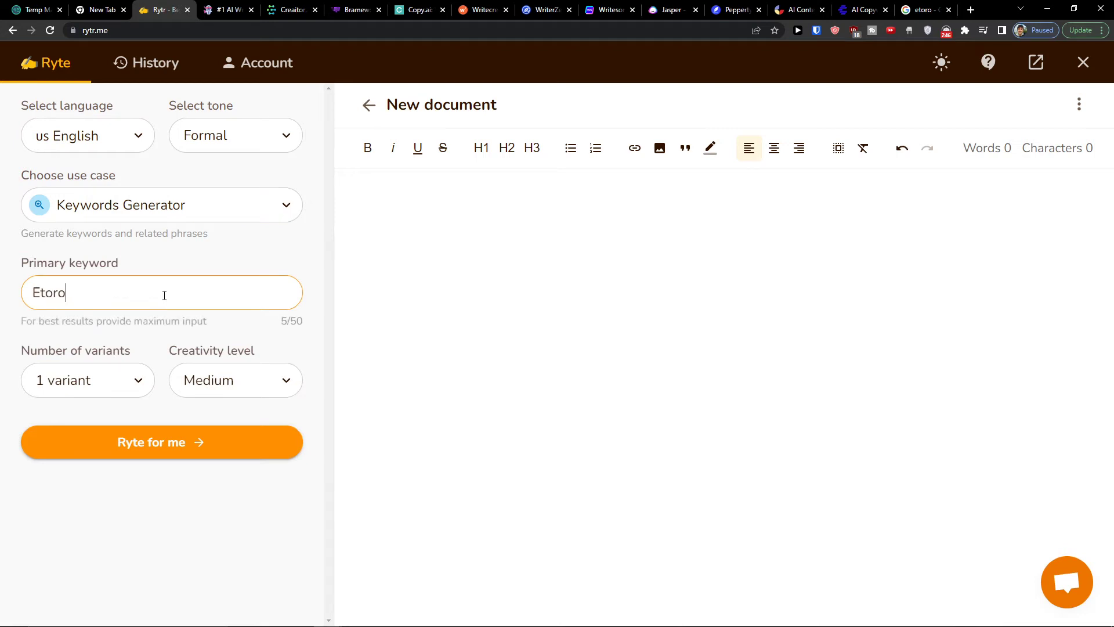
pyautogui.click(112, 377)
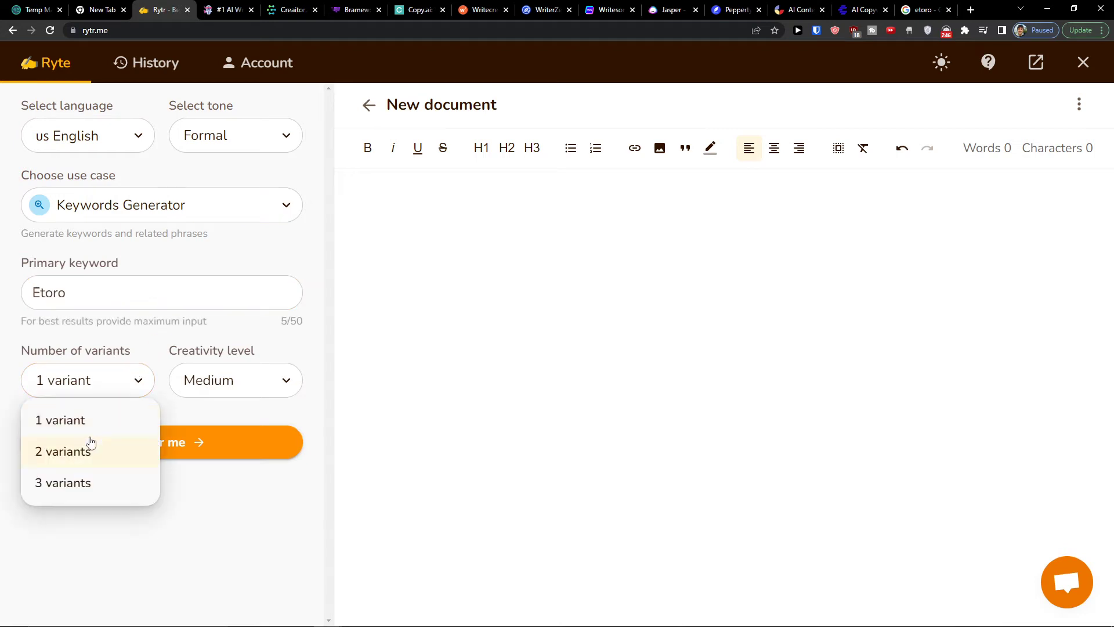
pyautogui.click(107, 456)
pyautogui.click(149, 453)
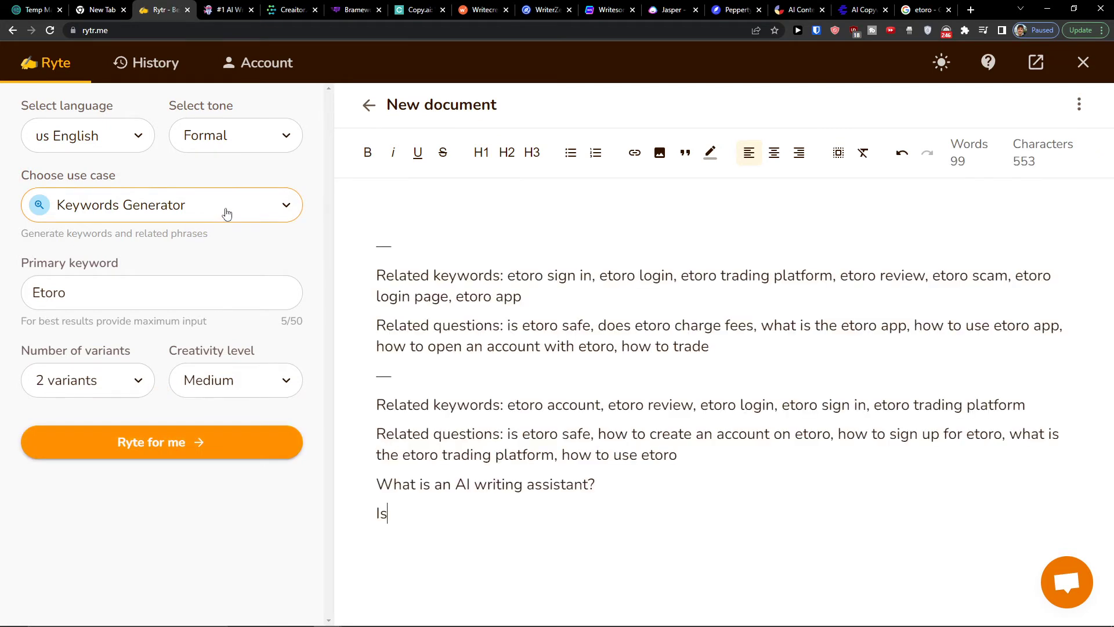
# Replace the primary keyword with Youtube
pyautogui.doubleClick(150, 314)
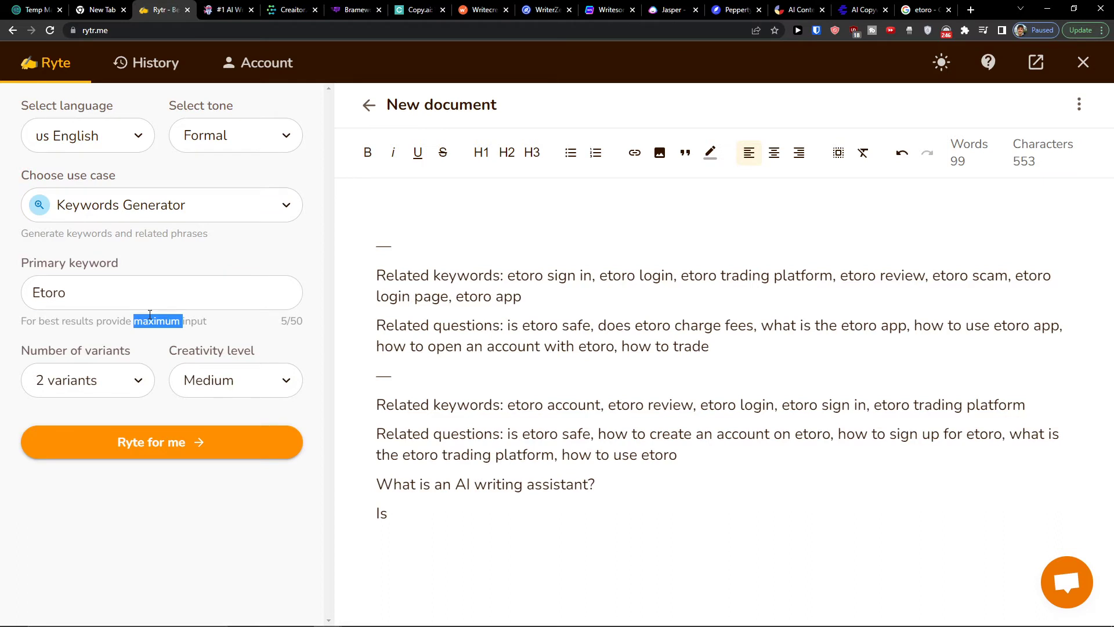
pyautogui.doubleClick(136, 293)
pyautogui.press('BackSpace')
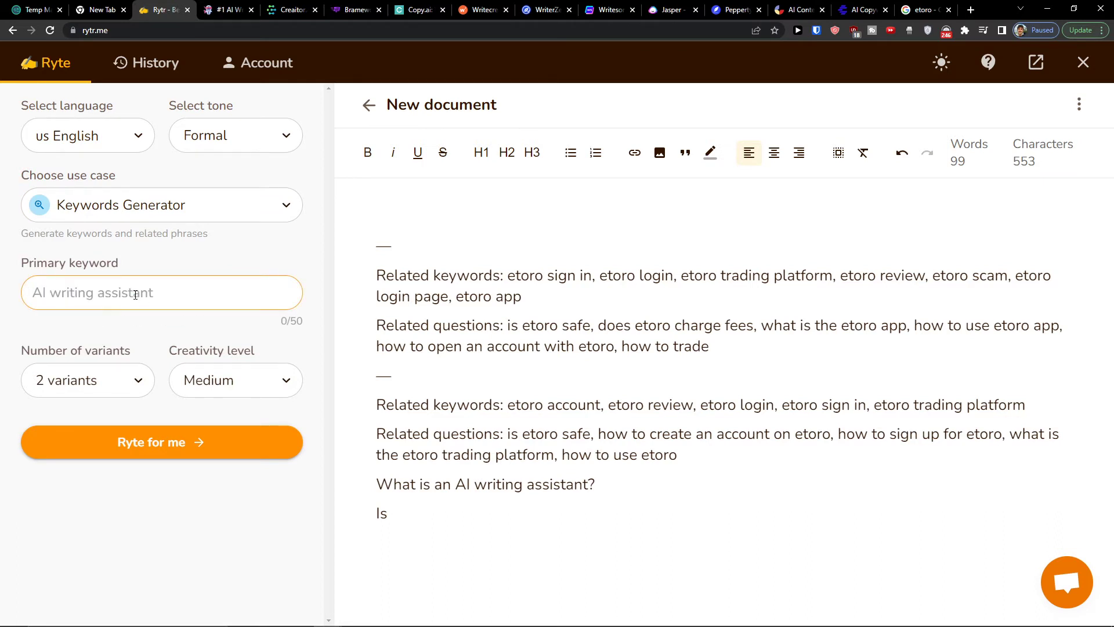
pyautogui.write('Youtube')
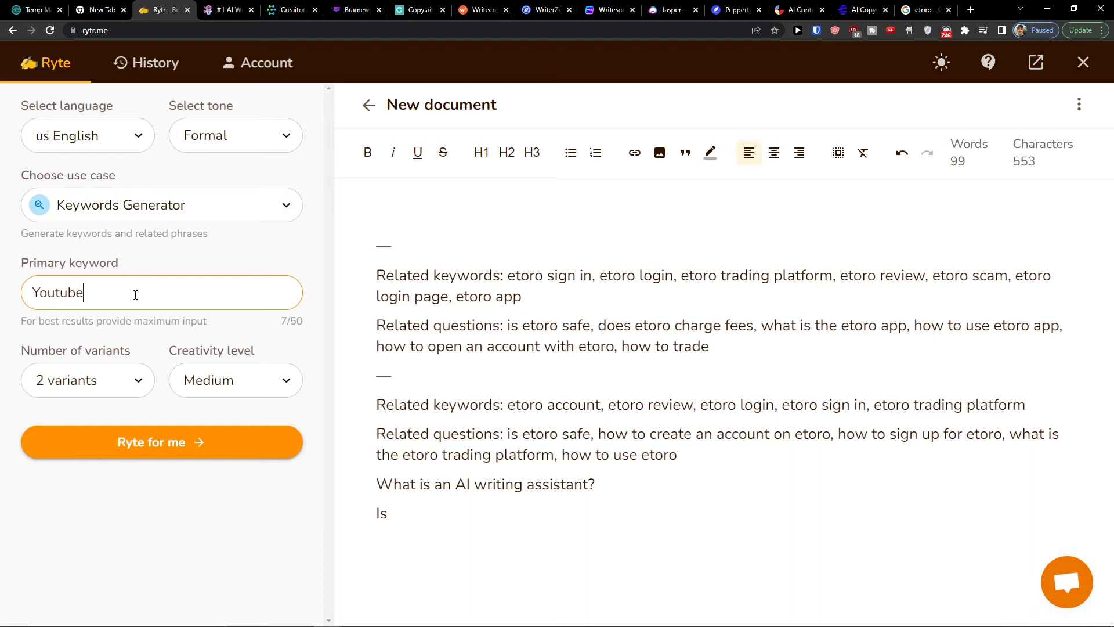
# Change the use case to Video Idea and enter Etoro as the keyword
pyautogui.click(186, 201)
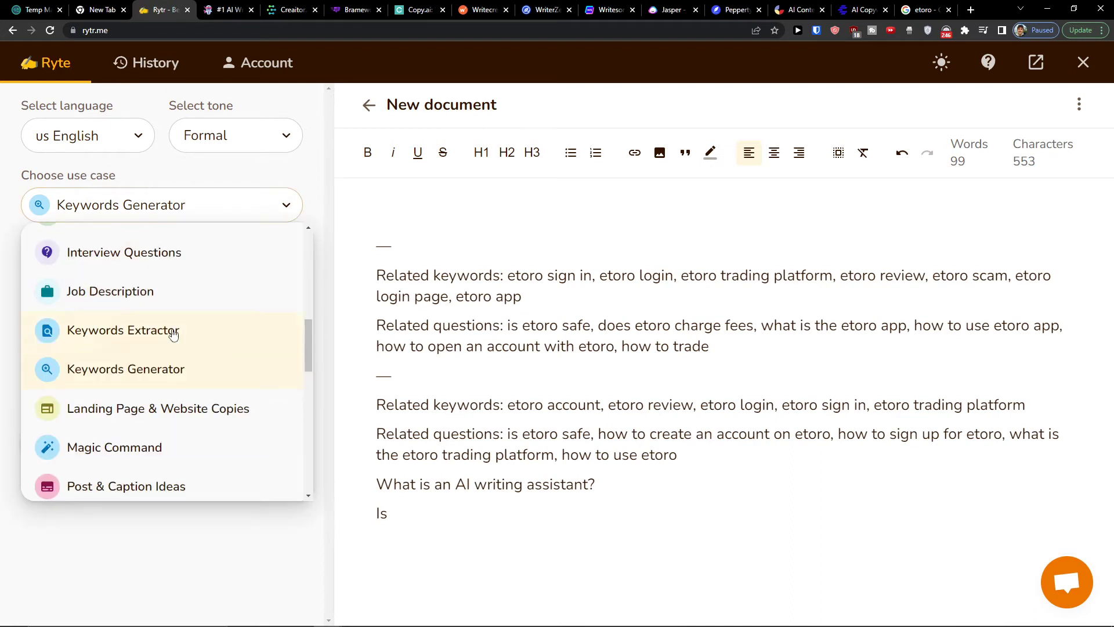
pyautogui.scroll(-4, 201, 356)
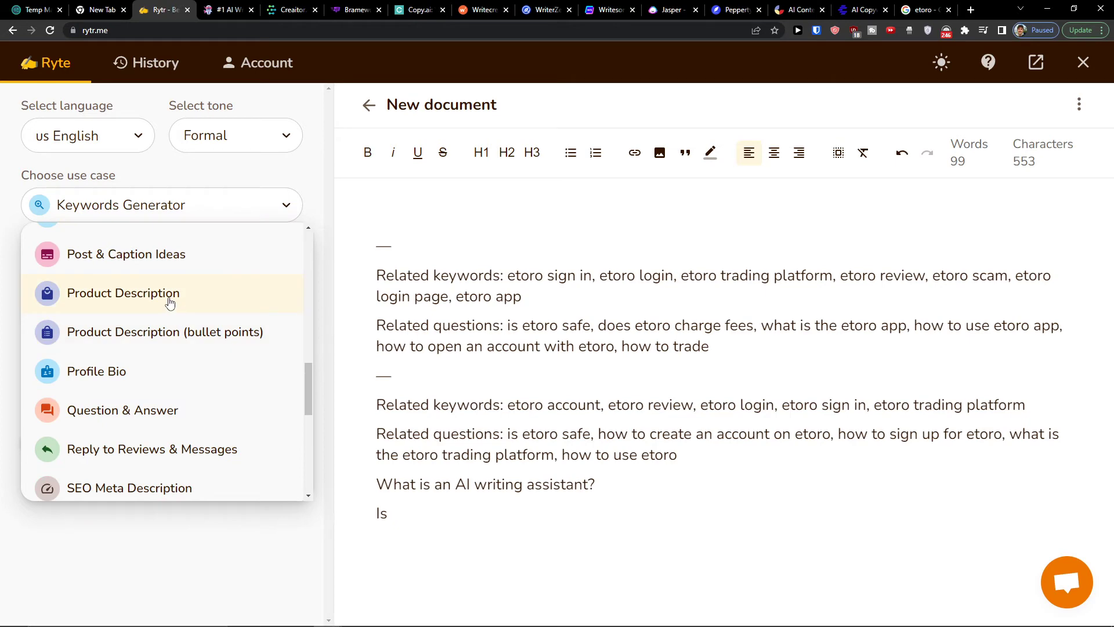
pyautogui.scroll(-4, 169, 303)
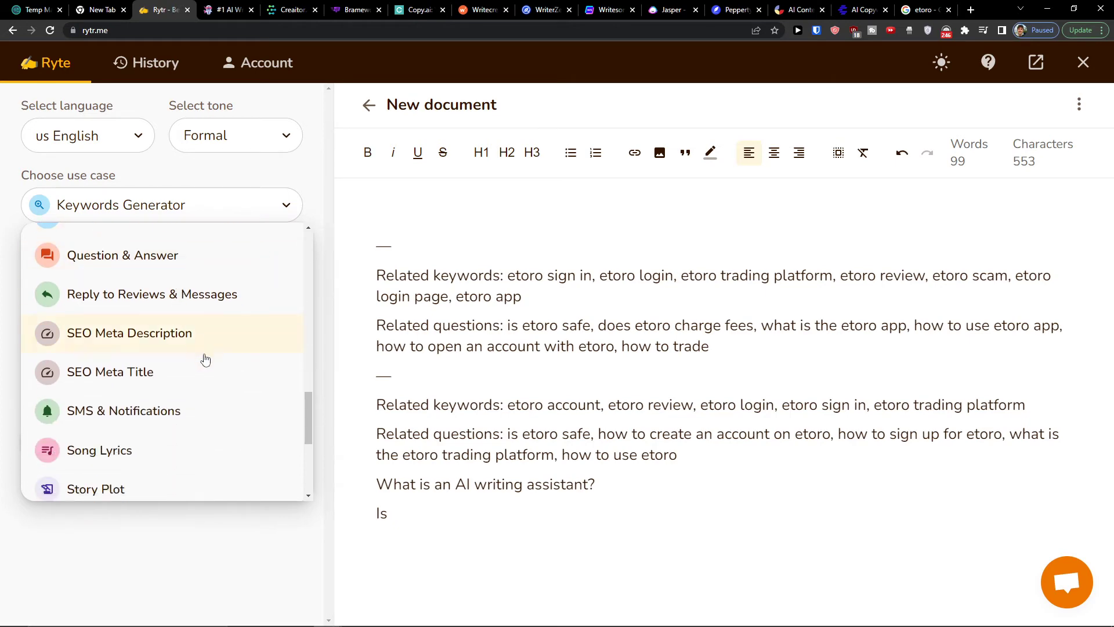
pyautogui.scroll(-5, 202, 365)
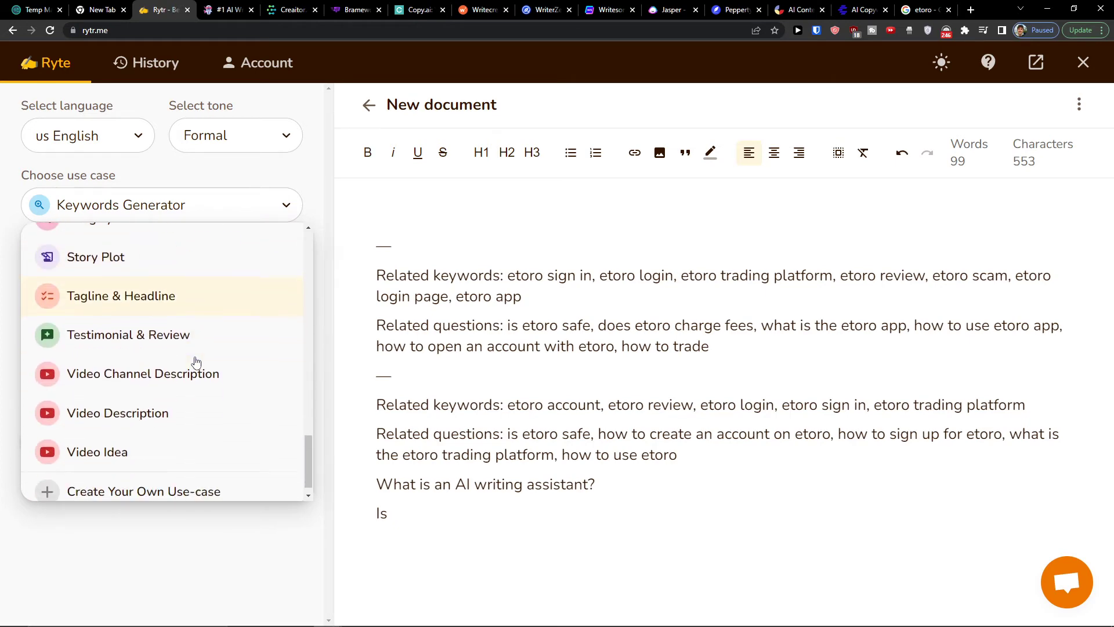
pyautogui.scroll(-1, 194, 450)
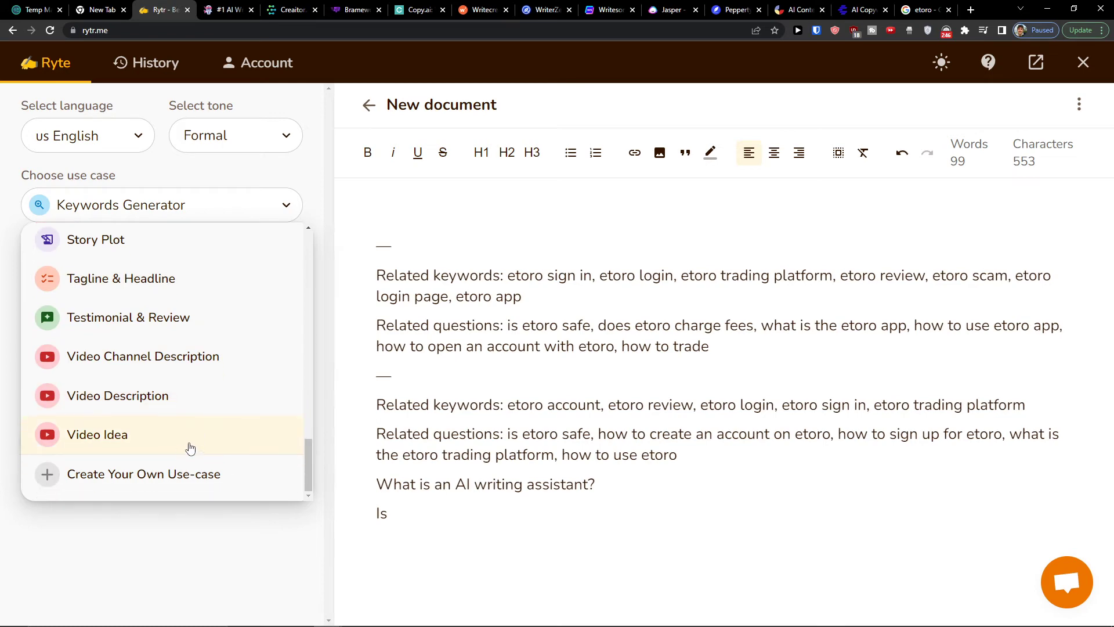
pyautogui.click(185, 442)
pyautogui.click(125, 303)
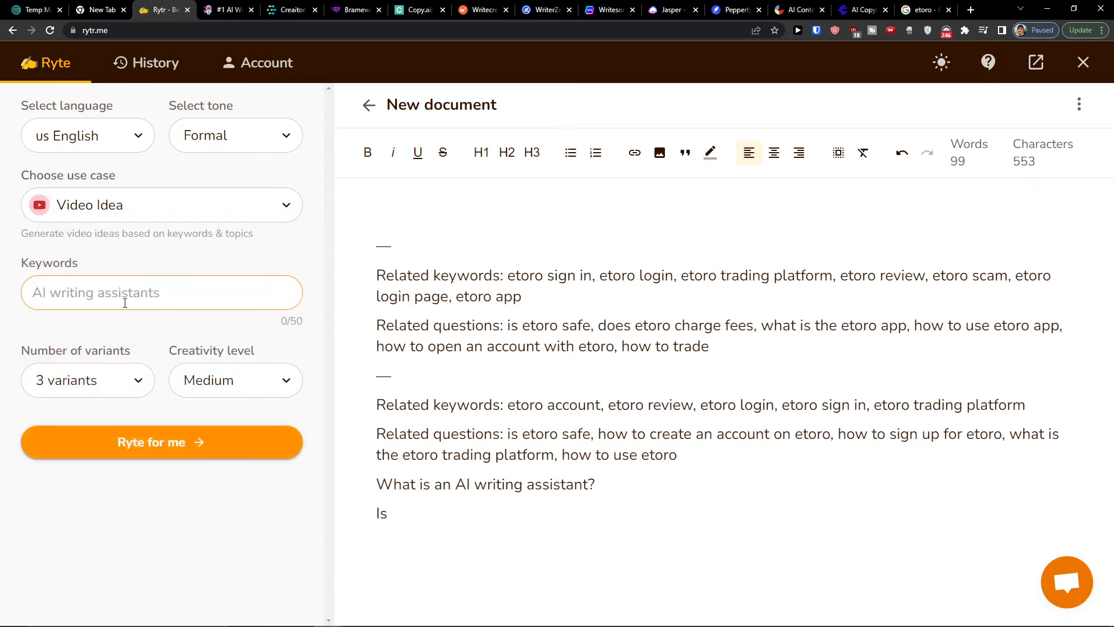
pyautogui.write('Etoro')
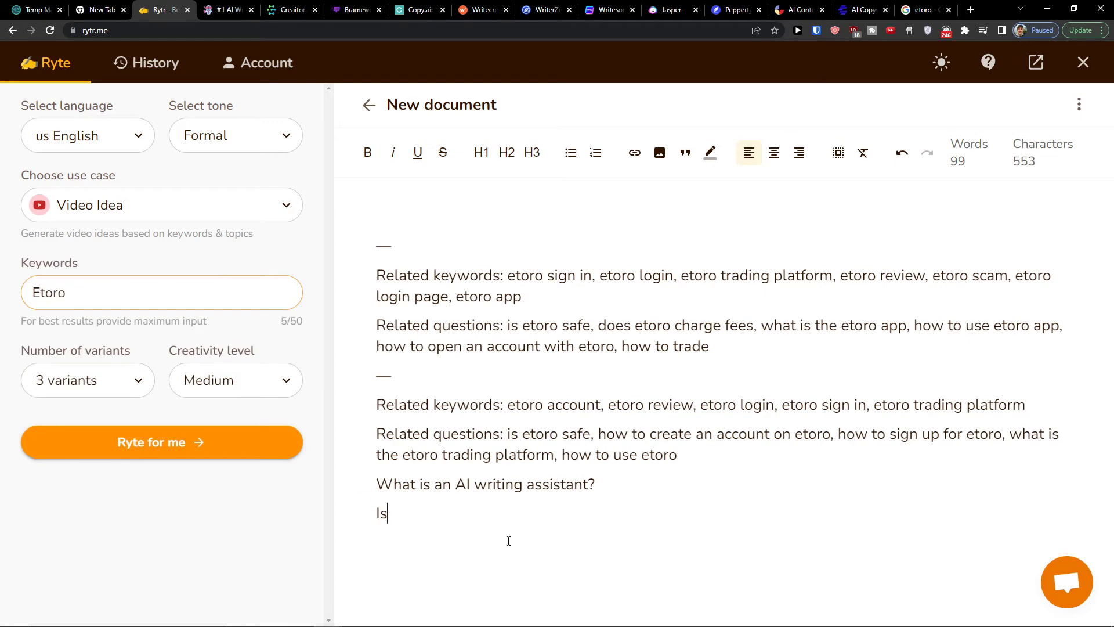
# Empty the document, generate 3 variants of video ideas for Etoro and read through the resulting titles
pyautogui.moveTo(508, 540); pyautogui.dragTo(241, 250)
pyautogui.click(362, 249)
pyautogui.hotkey('ctrl', 'a')
pyautogui.press('Delete')
pyautogui.click(108, 303)
pyautogui.click(172, 450)
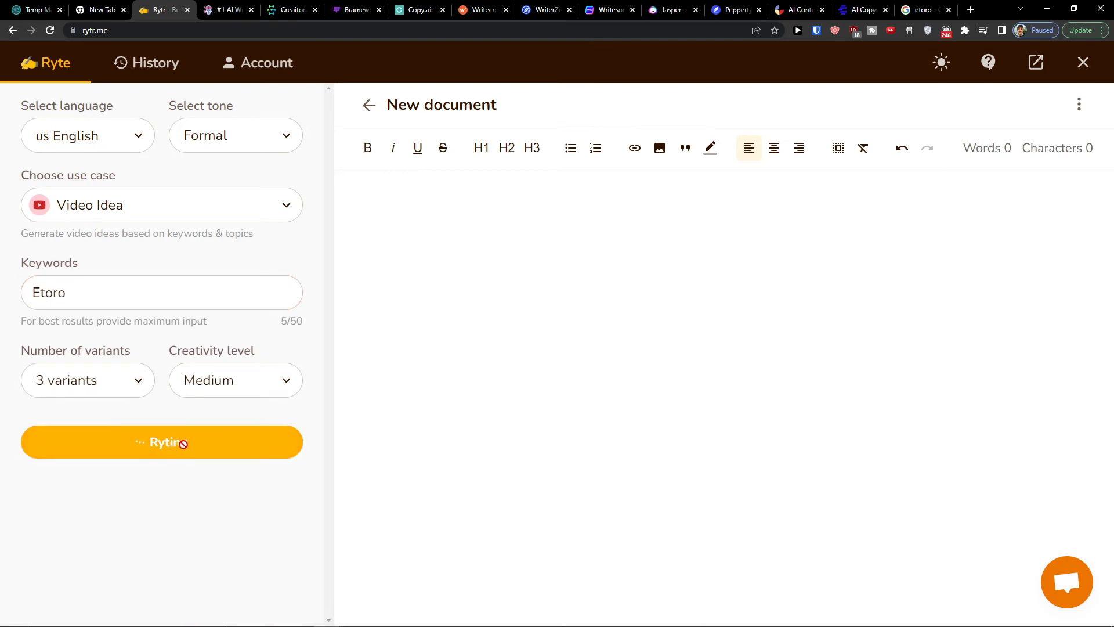
pyautogui.moveTo(382, 269); pyautogui.dragTo(599, 286)
pyautogui.moveTo(376, 333); pyautogui.dragTo(559, 336)
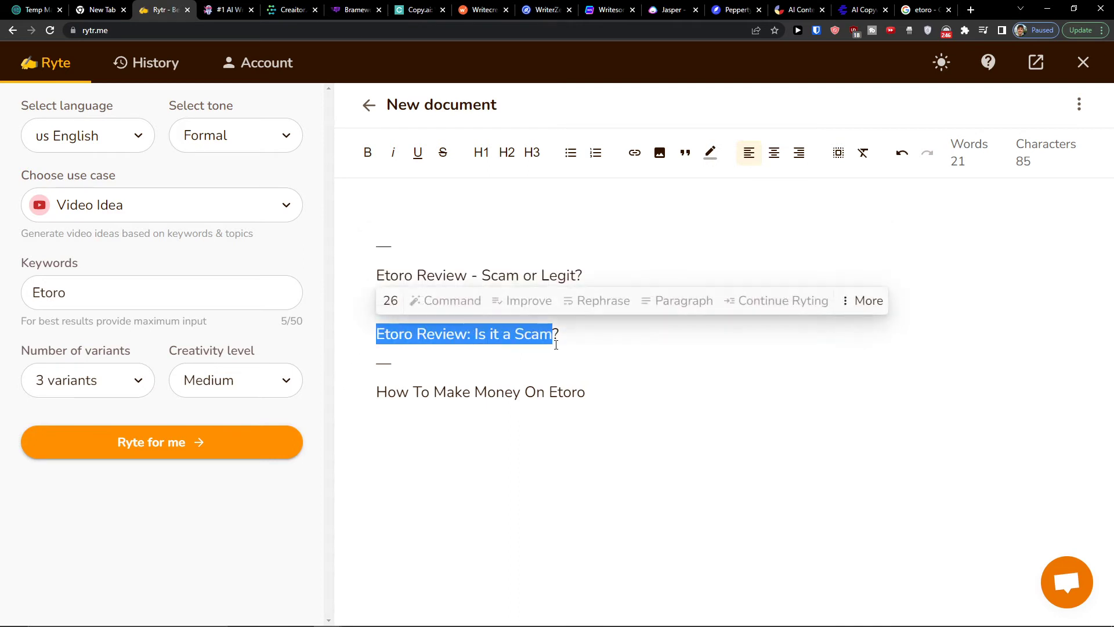
pyautogui.moveTo(378, 420); pyautogui.dragTo(586, 394)
# Extend the keywords to Etoro Review and generate further video ideas
pyautogui.click(89, 285)
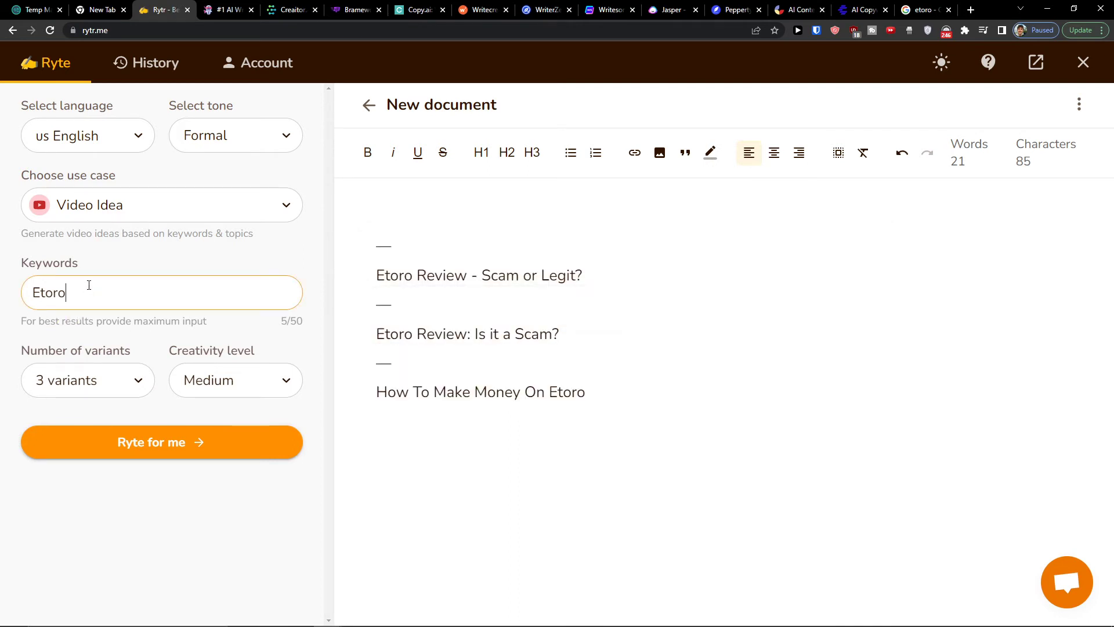
pyautogui.write('Review')
pyautogui.click(154, 442)
pyautogui.click(968, 8)
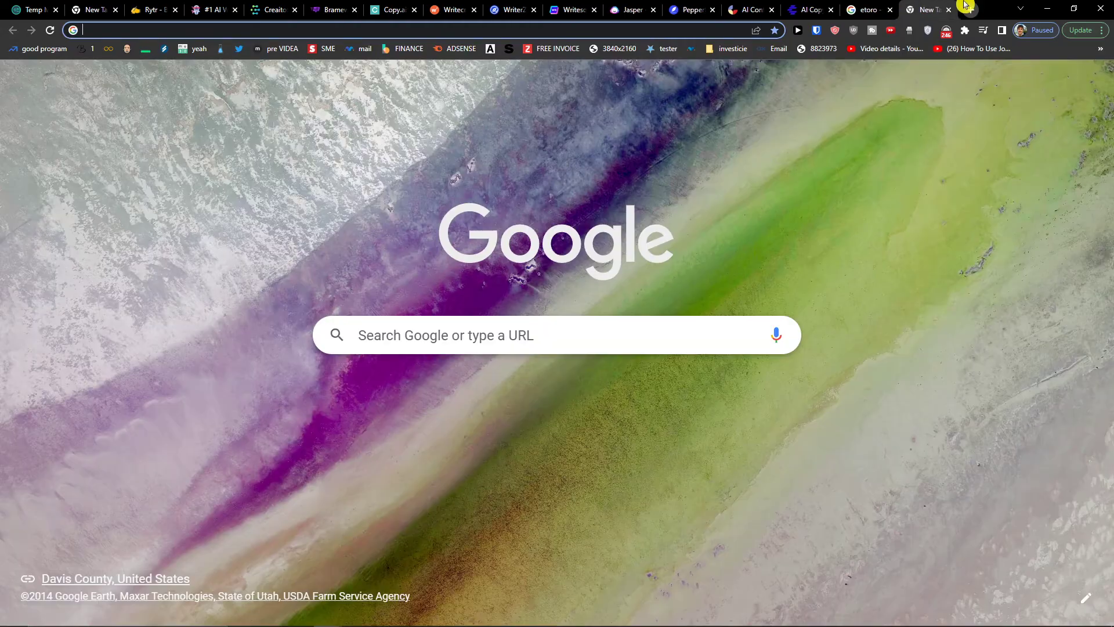
pyautogui.hotkey('ctrl', 'w')
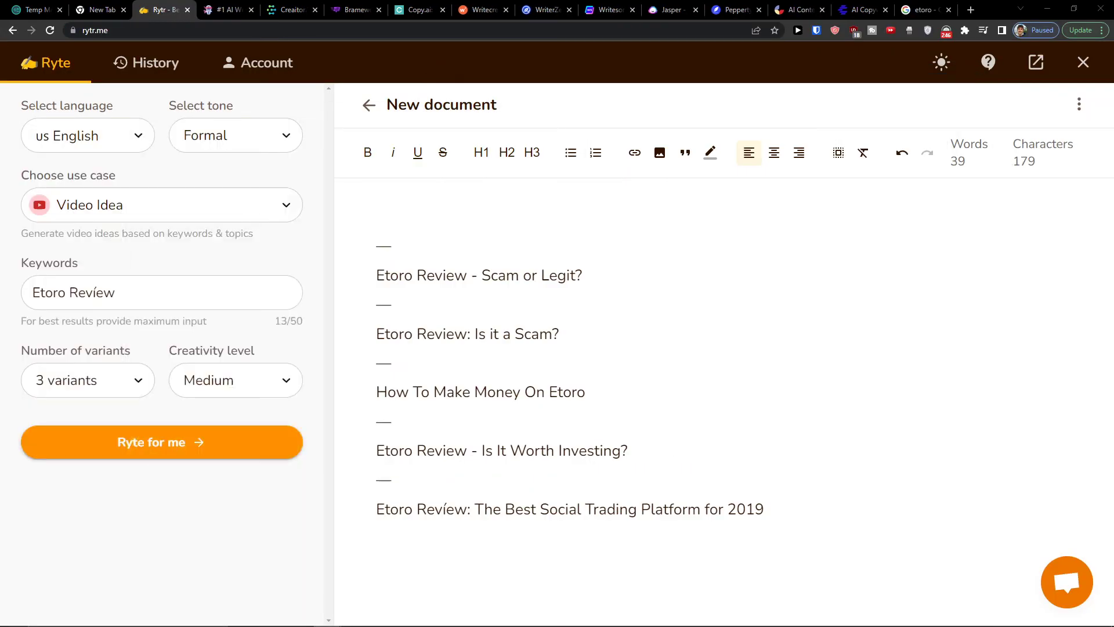
pyautogui.click(86, 292)
pyautogui.click(129, 133)
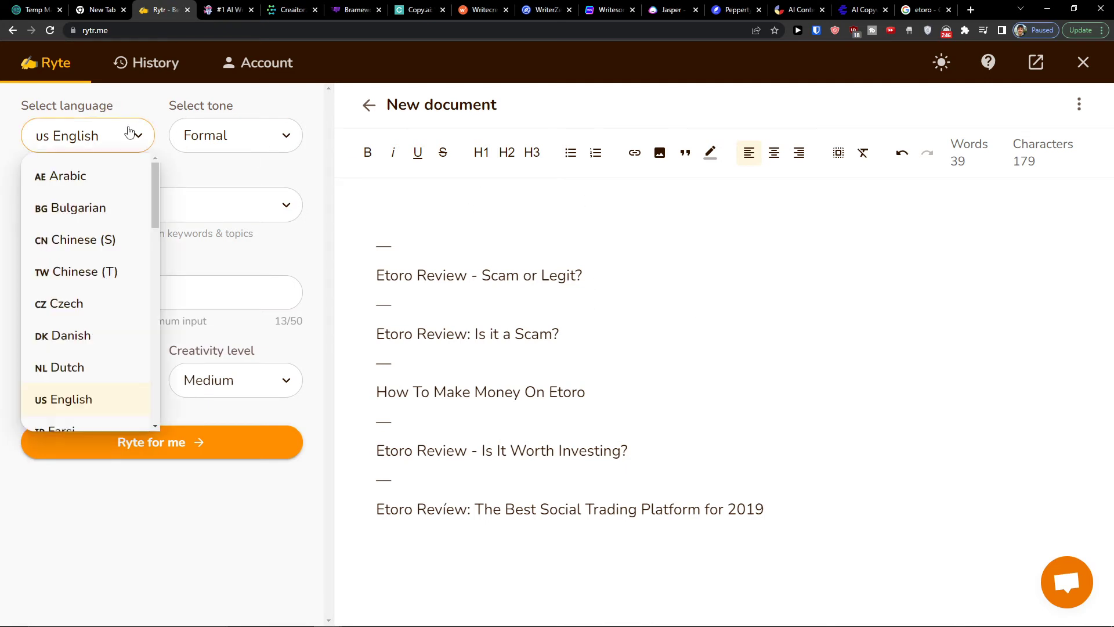
# Look through the history of generated content and return to the writing page
pyautogui.click(142, 64)
pyautogui.click(140, 65)
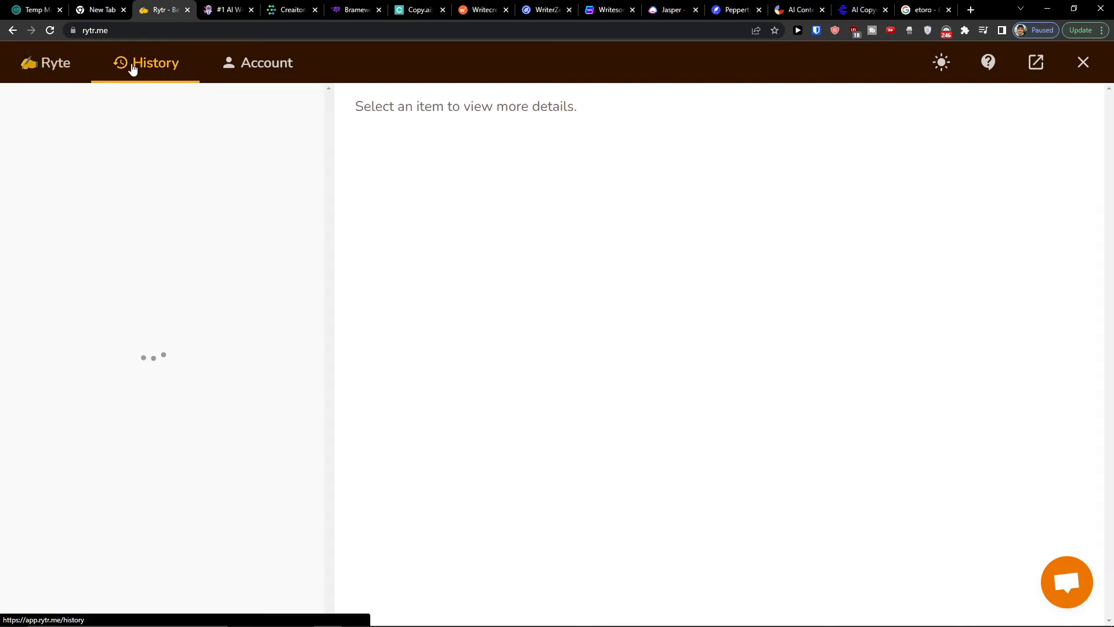
pyautogui.scroll(-5, 271, 225)
pyautogui.scroll(4, 252, 212)
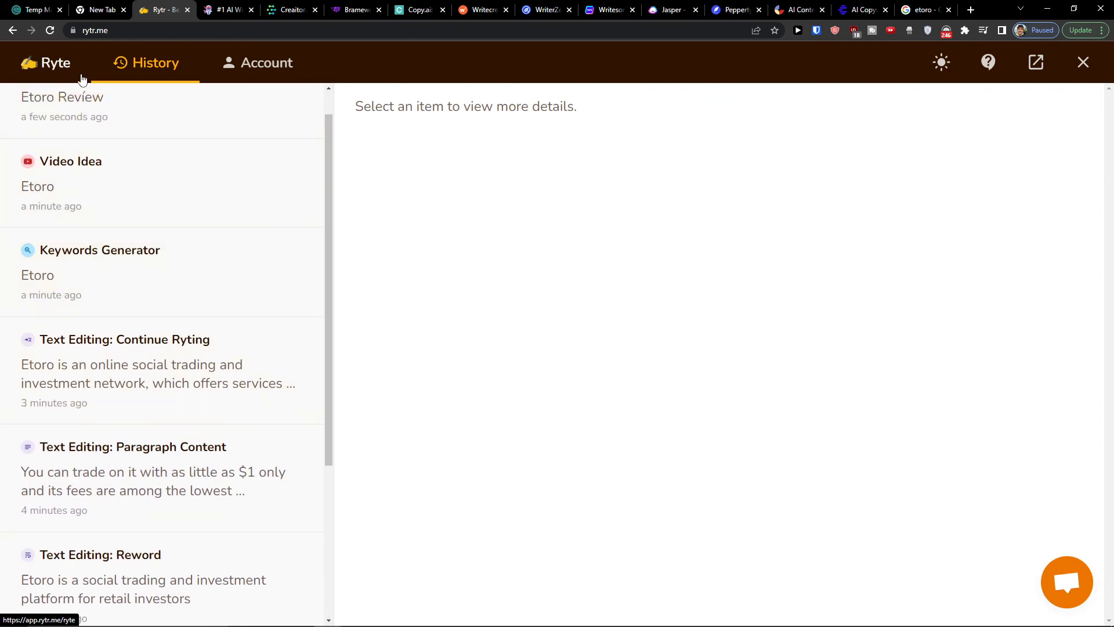
pyautogui.click(62, 67)
# Examine the account's usage chart and the credits used this month
pyautogui.click(251, 80)
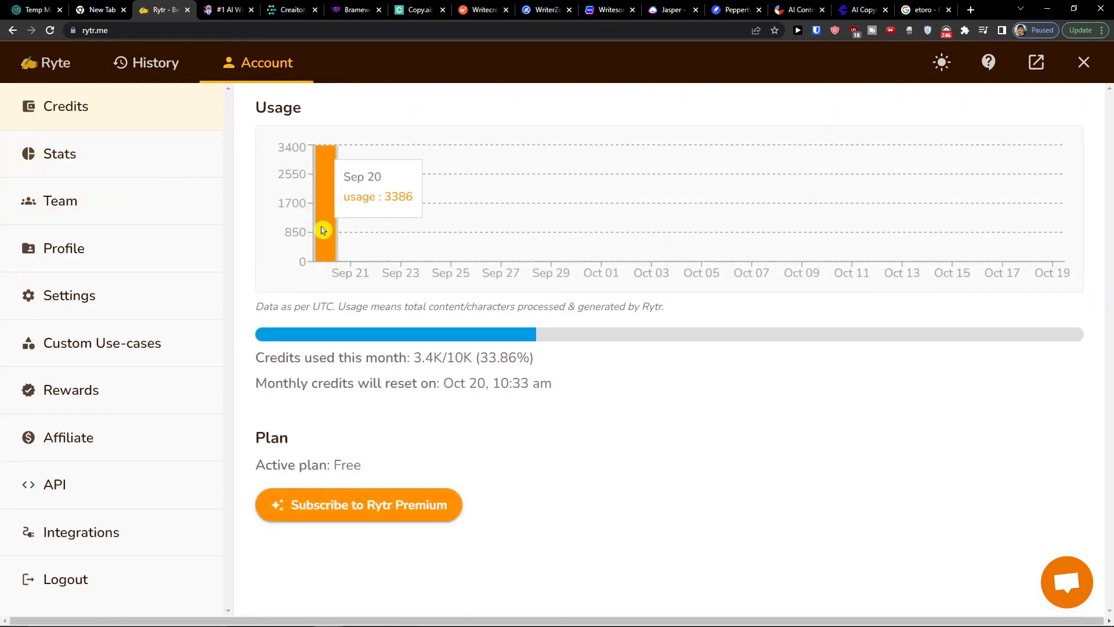
pyautogui.moveTo(300, 365); pyautogui.dragTo(522, 372)
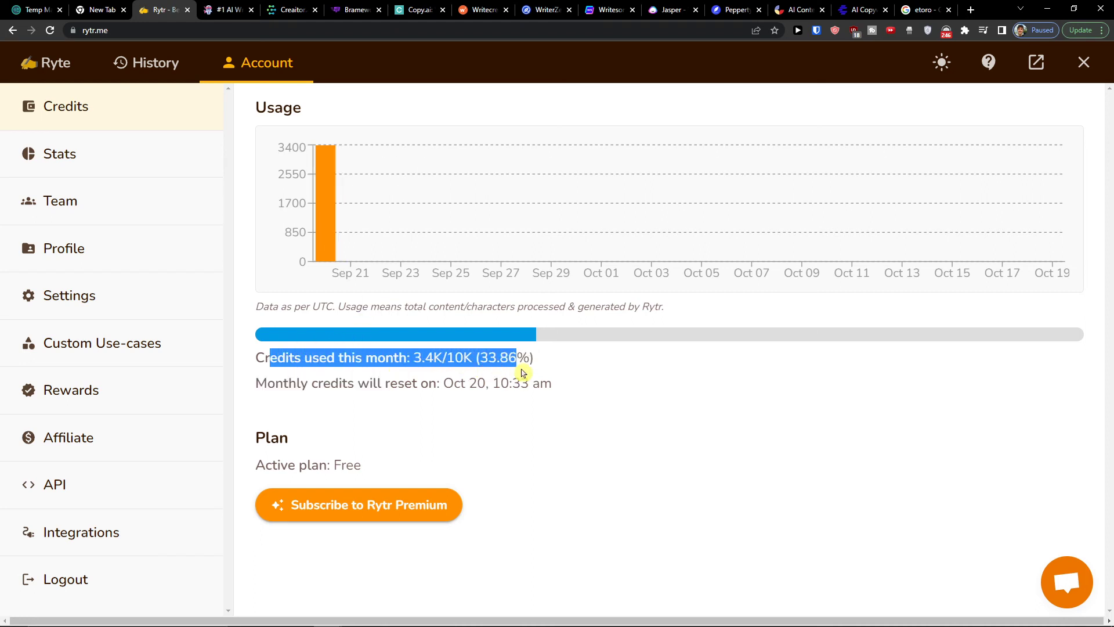
pyautogui.click(521, 372)
pyautogui.tripleClick(484, 359)
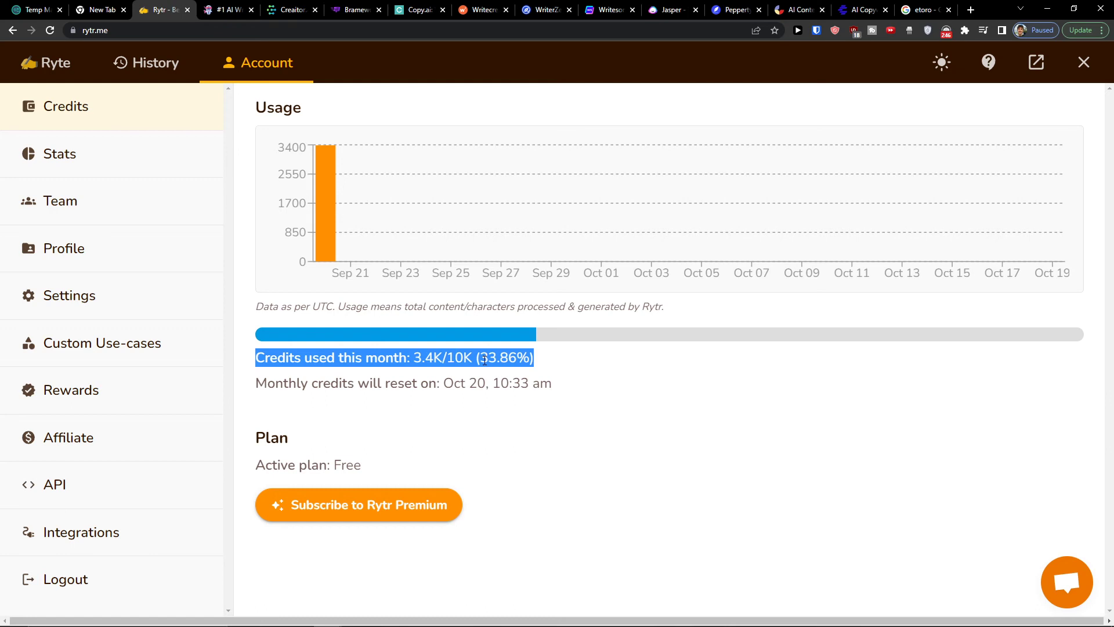
pyautogui.tripleClick(433, 359)
# Look through the account's Stats, Team, Profile and Settings pages
pyautogui.click(87, 153)
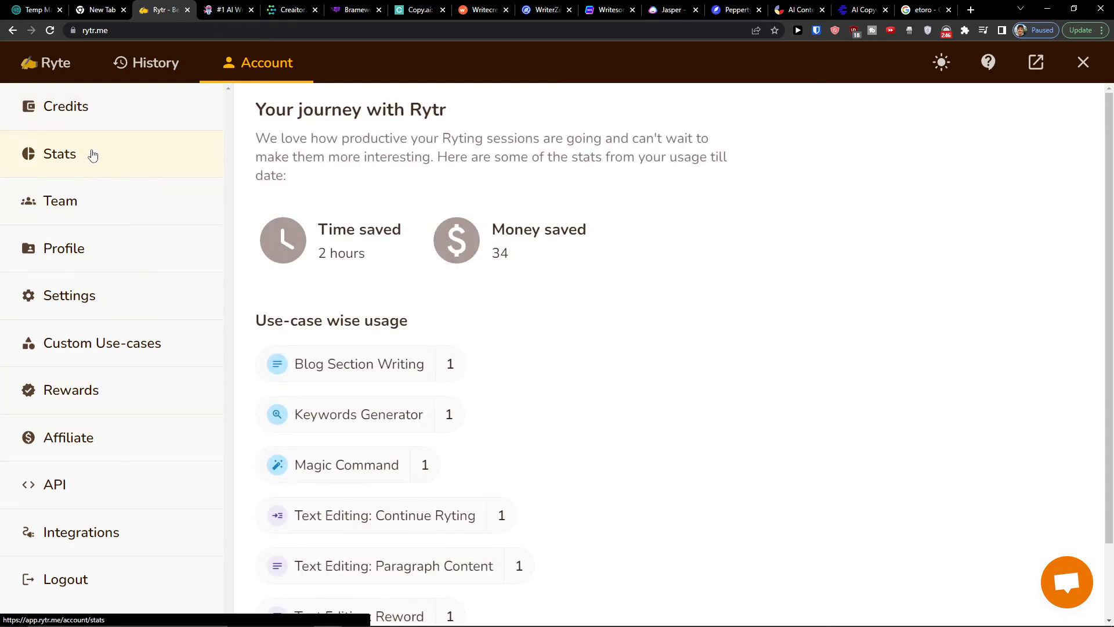
pyautogui.scroll(-1, 514, 299)
pyautogui.scroll(1, 507, 296)
pyautogui.click(152, 220)
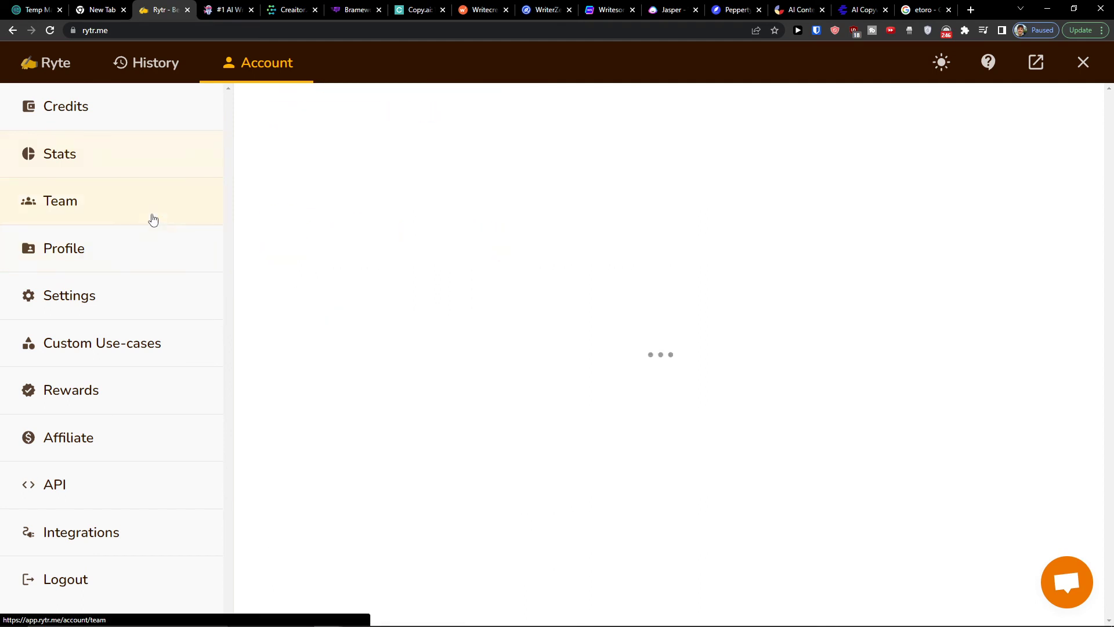
pyautogui.moveTo(719, 622)
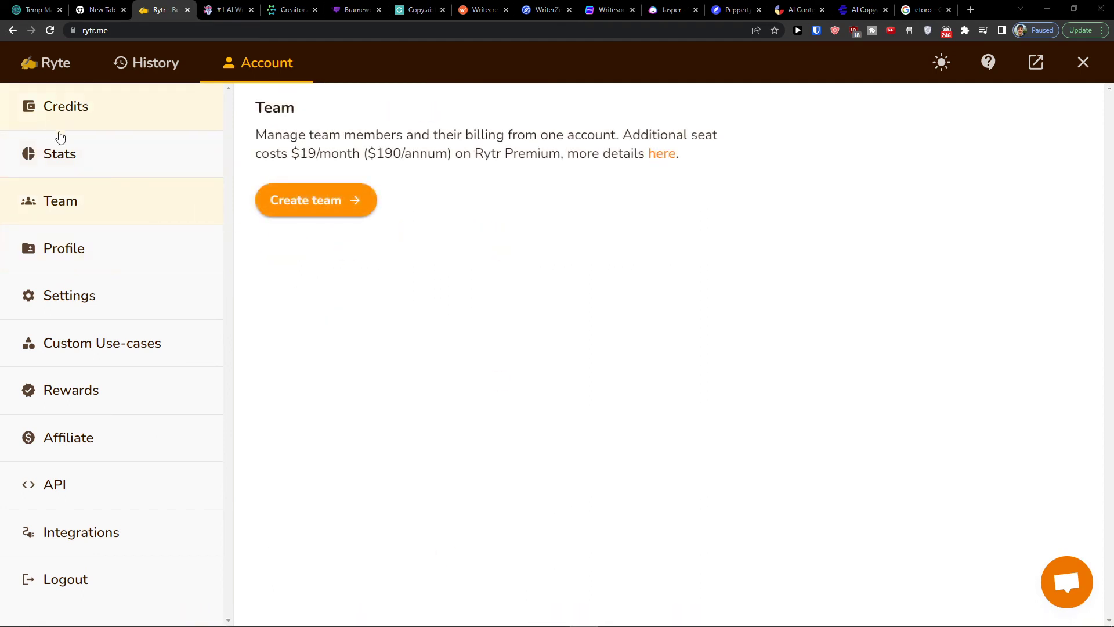
pyautogui.click(88, 250)
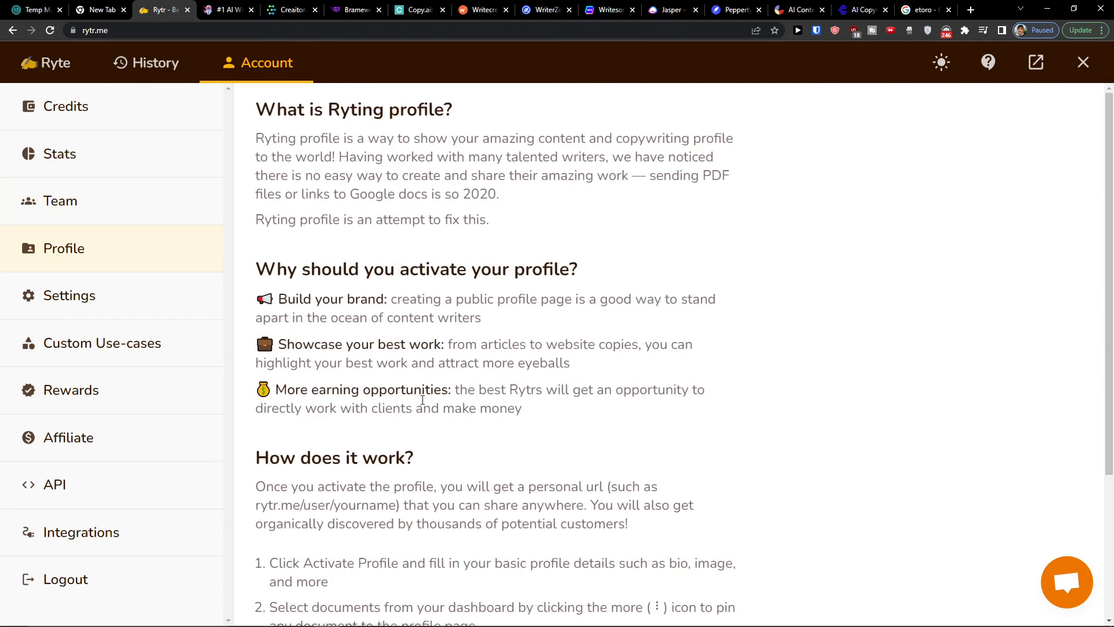
pyautogui.click(195, 313)
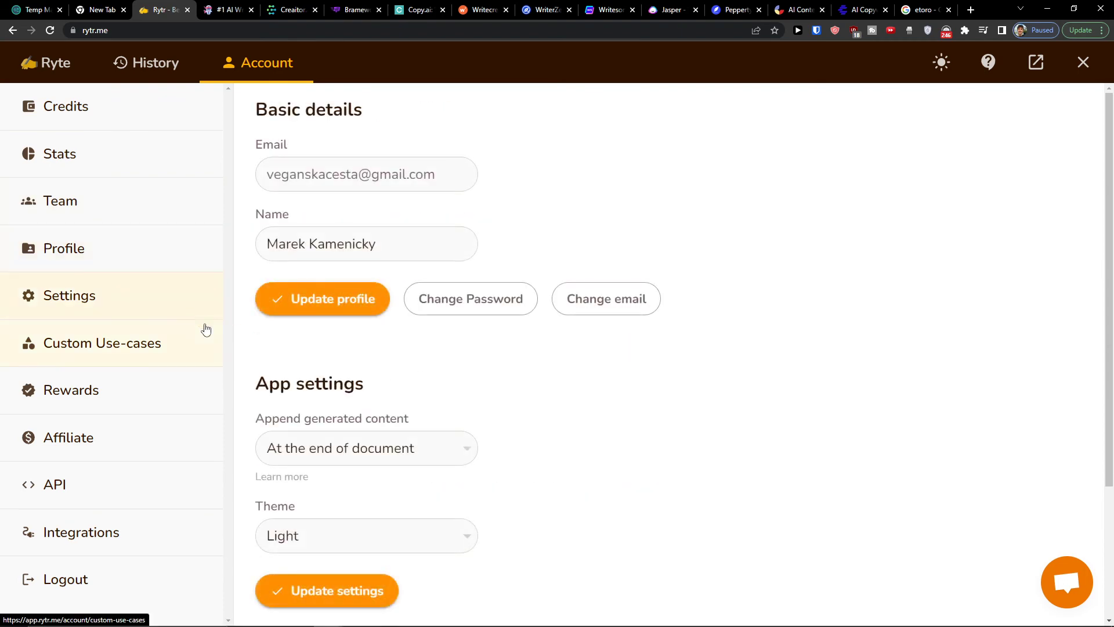
# Read the account's Rewards page on earning extra monthly credits by posting reviews
pyautogui.click(188, 391)
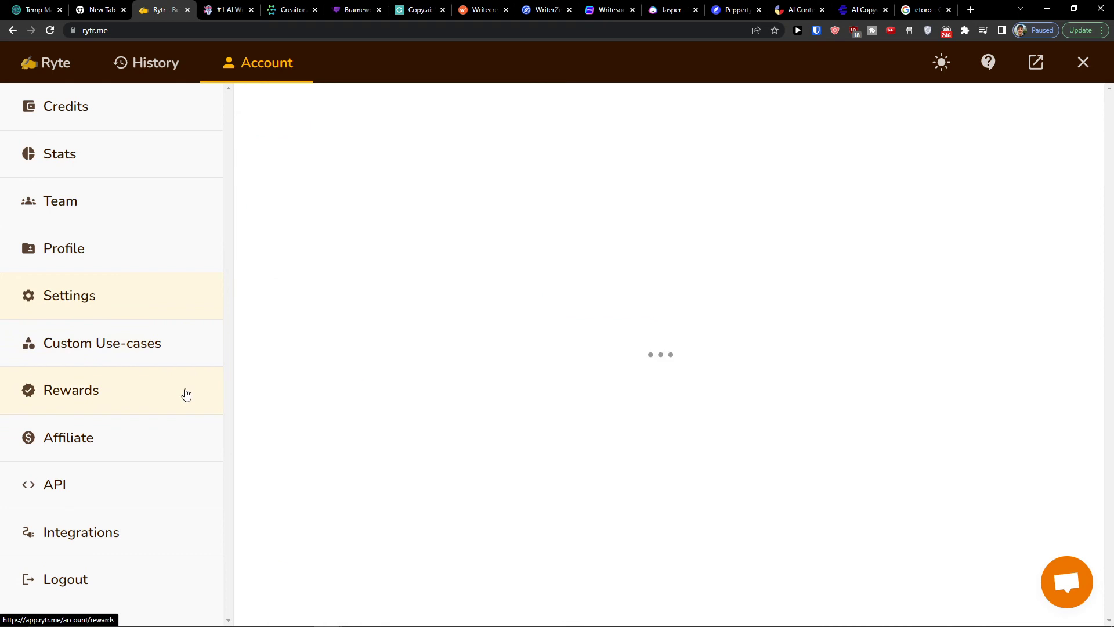
pyautogui.scroll(-1, 494, 328)
pyautogui.scroll(1, 494, 329)
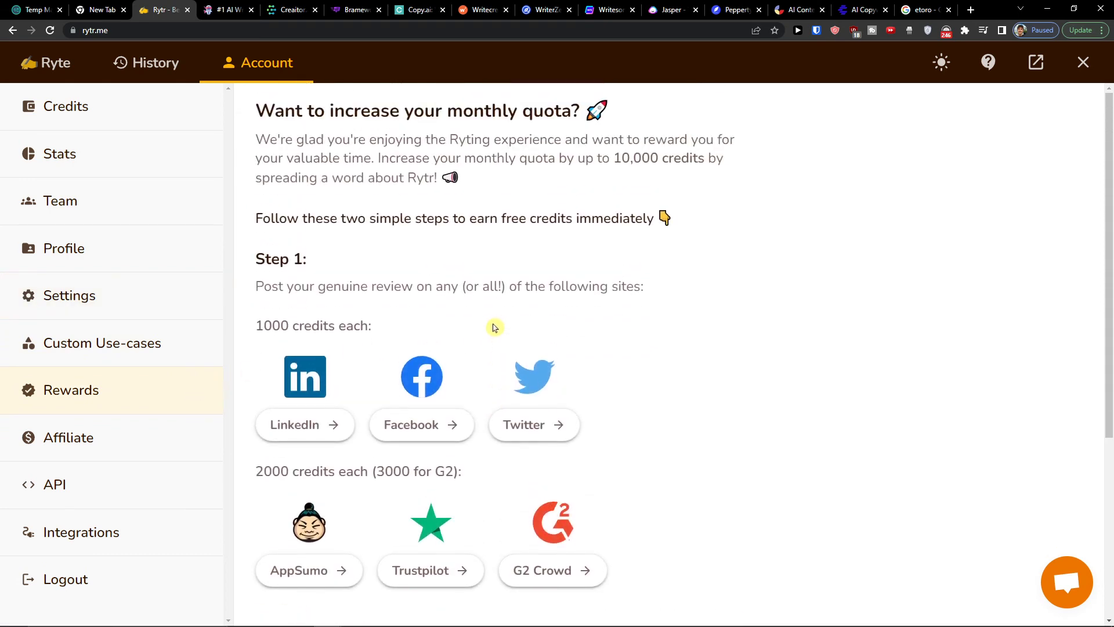
pyautogui.moveTo(322, 122); pyautogui.dragTo(586, 141)
pyautogui.click(803, 236)
pyautogui.moveTo(264, 288); pyautogui.dragTo(587, 312)
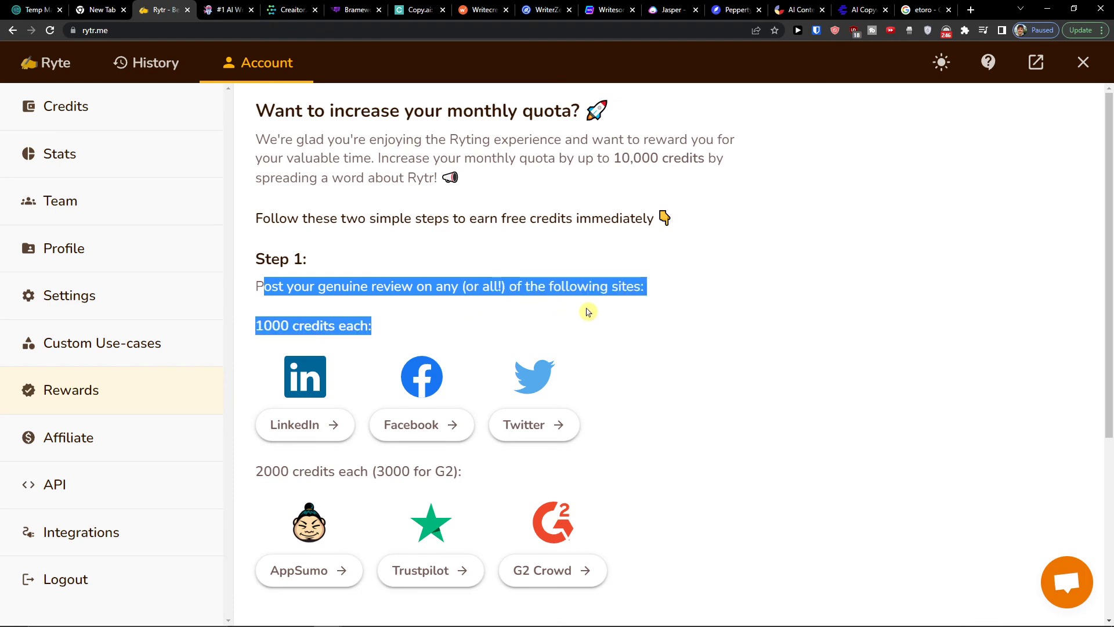
pyautogui.scroll(-2, 368, 340)
pyautogui.scroll(-2, 498, 422)
pyautogui.scroll(4, 490, 418)
pyautogui.click(724, 407)
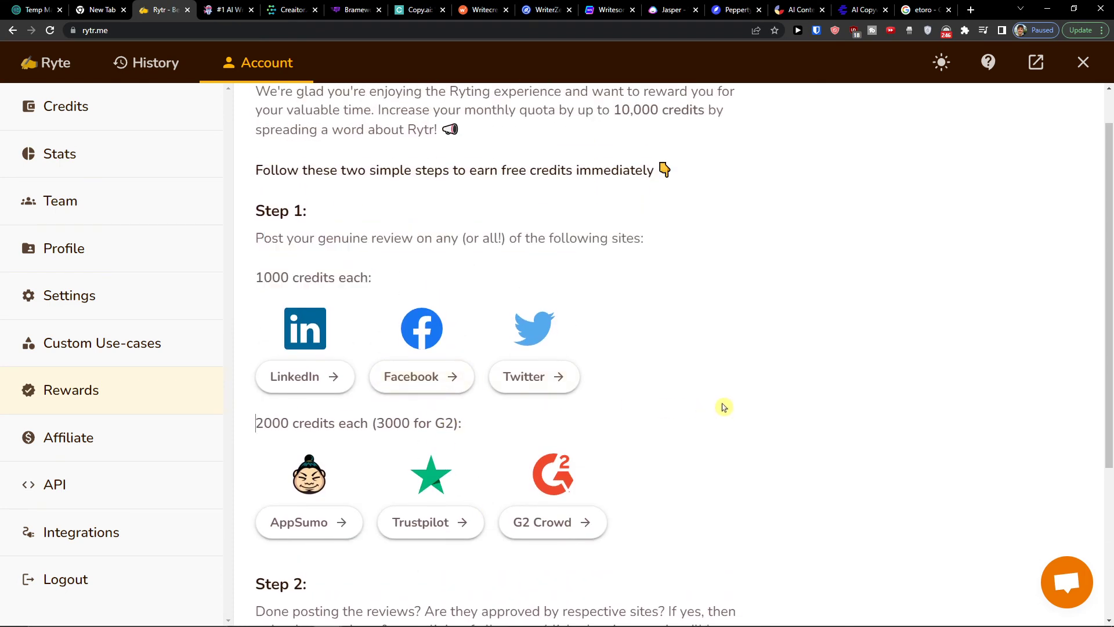
pyautogui.scroll(-1, 690, 393)
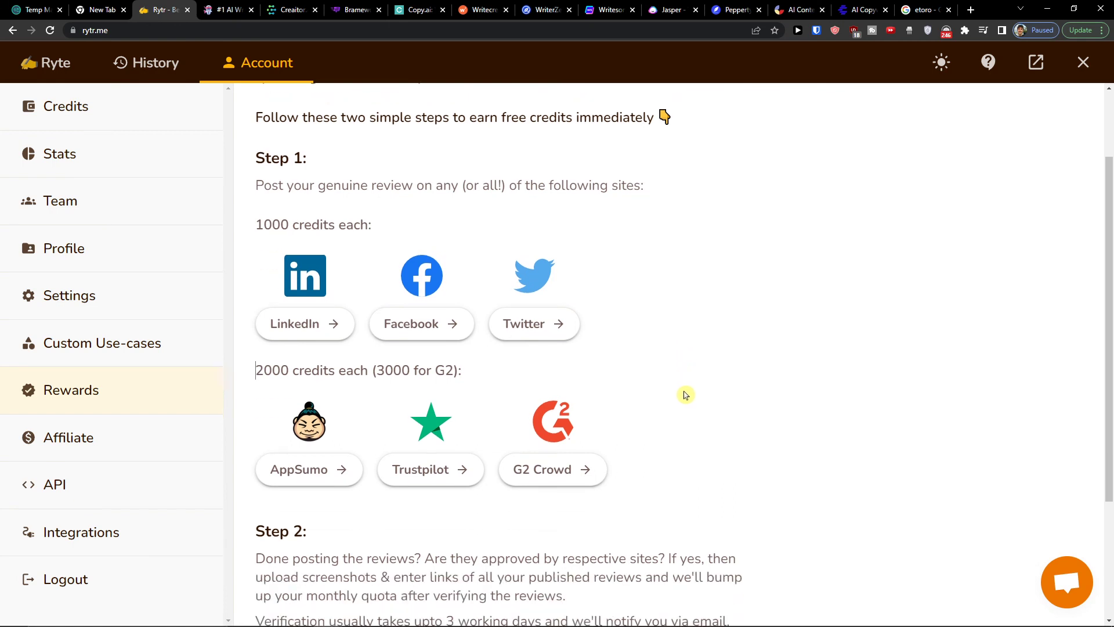
# View the account's Affiliate program page
pyautogui.click(165, 439)
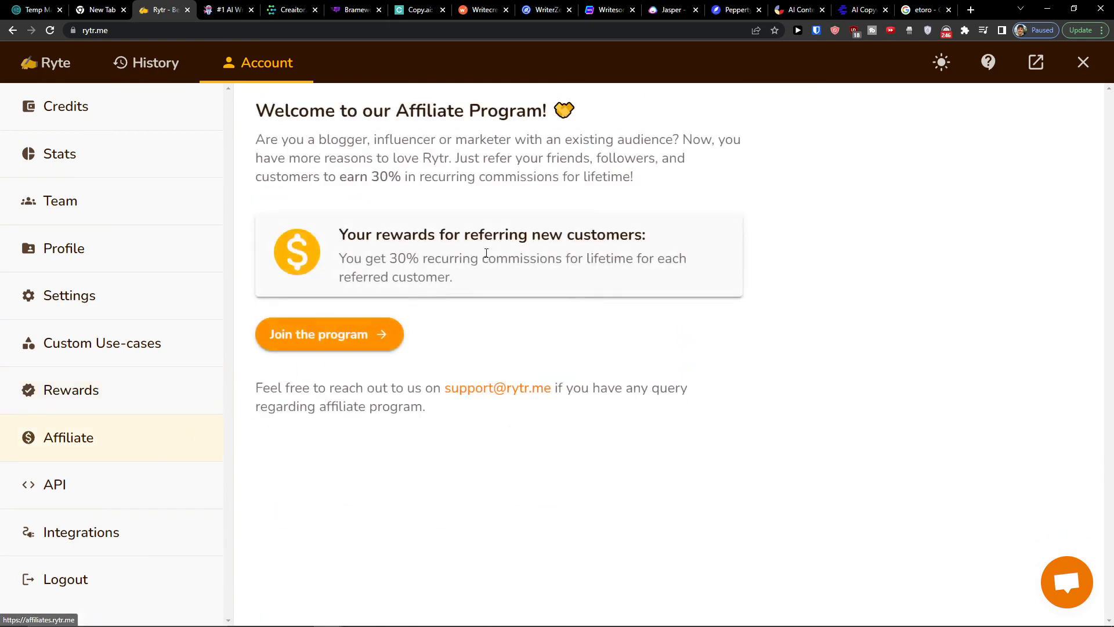
# Read the referral rewards text on the Affiliate page and open the affiliate program sign-up
pyautogui.moveTo(377, 261); pyautogui.dragTo(497, 280)
pyautogui.click(497, 283)
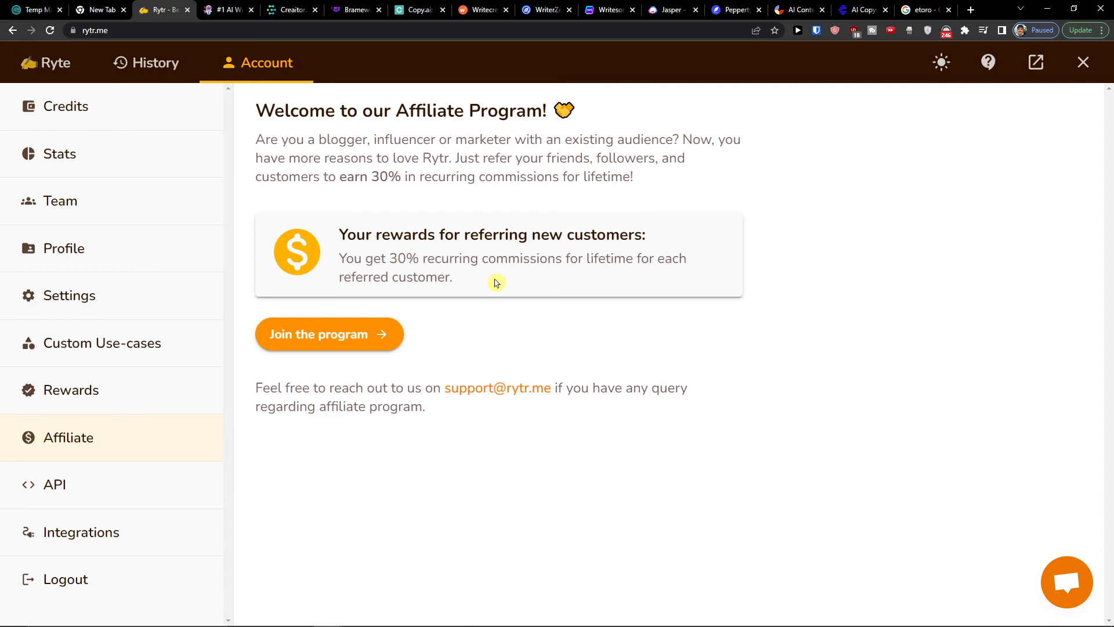
pyautogui.tripleClick(351, 238)
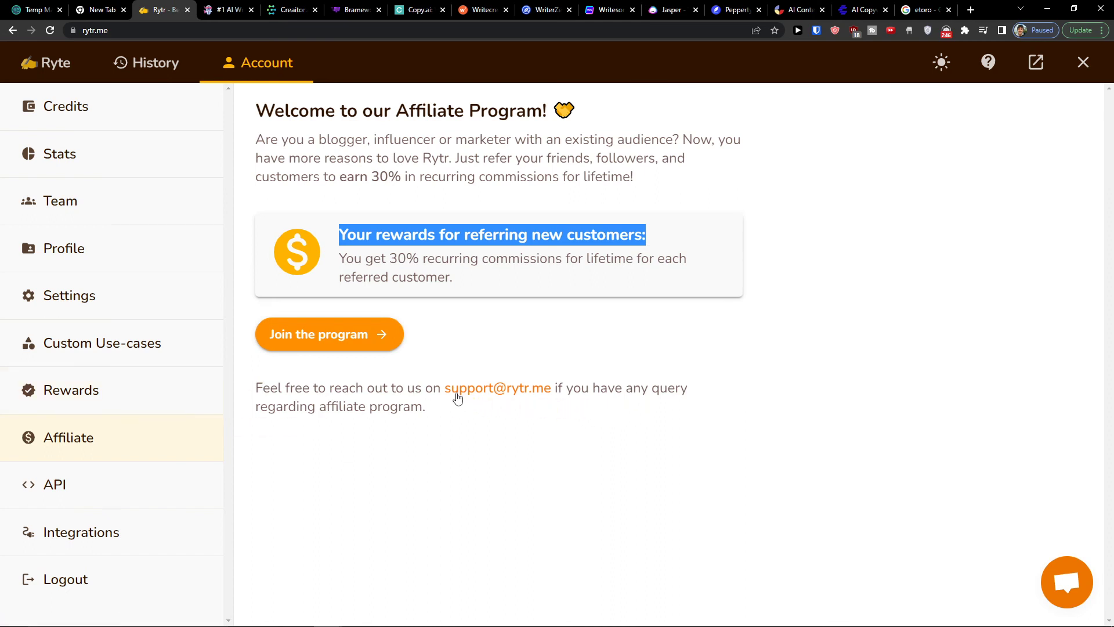
pyautogui.click(367, 334)
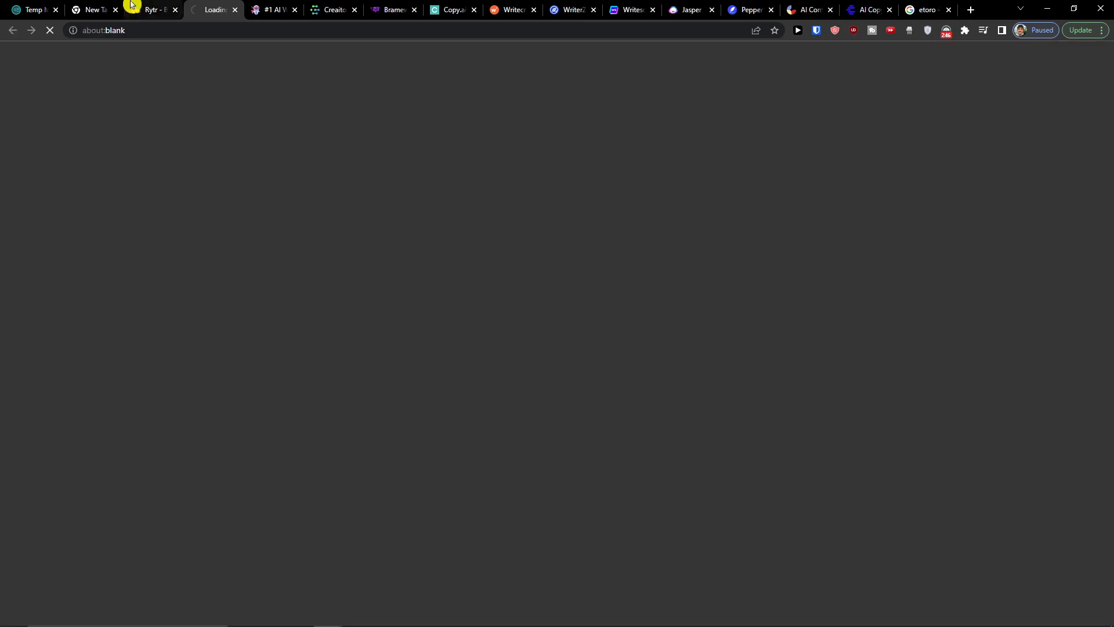
# Return the Rytr account view to the Ryte writing page and look over the affiliate sign-up page
pyautogui.click(152, 5)
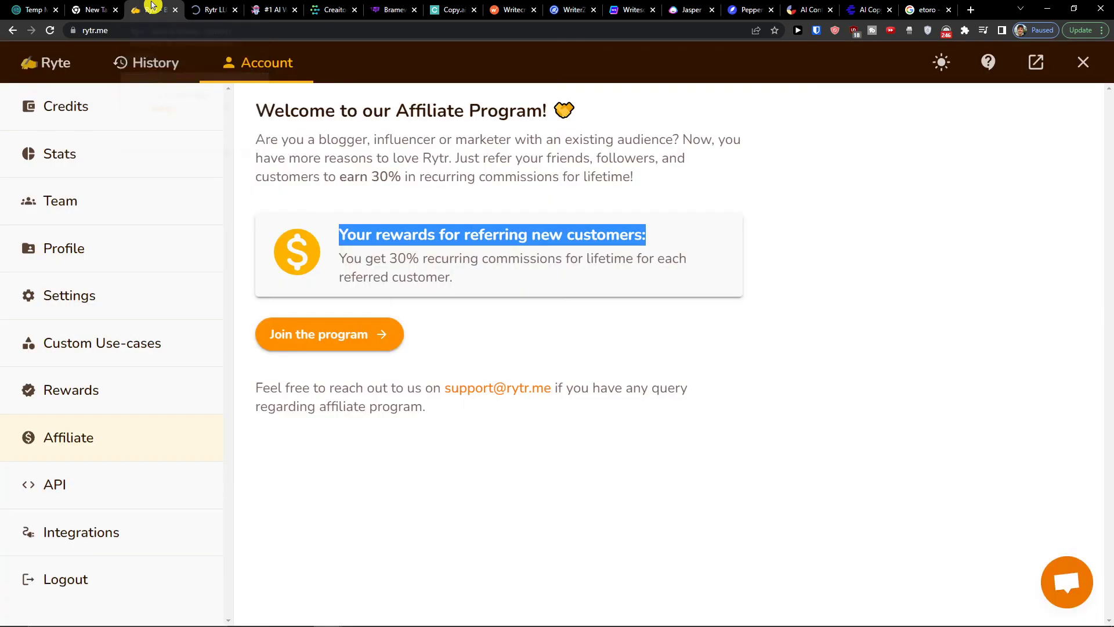
pyautogui.click(64, 64)
pyautogui.click(276, 10)
pyautogui.click(203, 9)
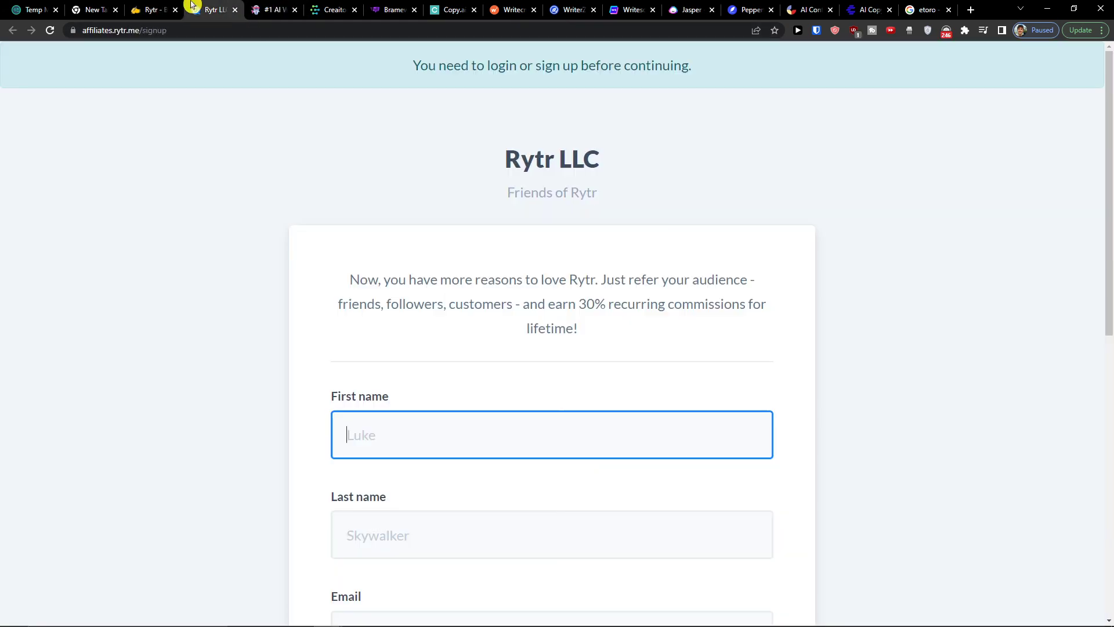
pyautogui.scroll(-4, 179, 184)
pyautogui.scroll(4, 179, 184)
pyautogui.click(178, 17)
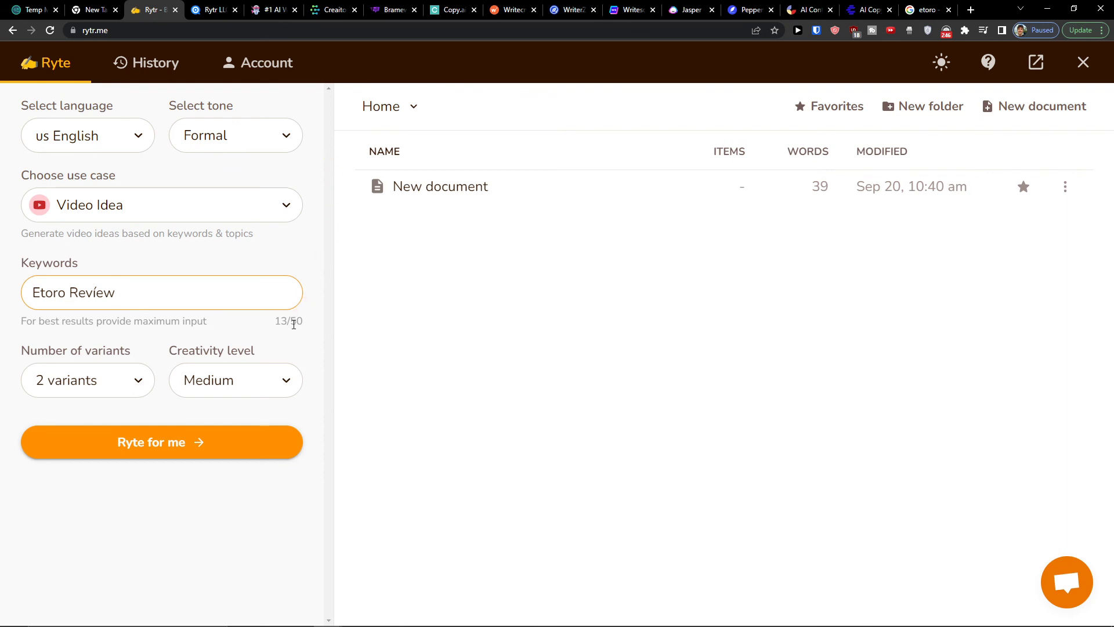
pyautogui.click(307, 266)
pyautogui.click(250, 296)
pyautogui.click(236, 277)
pyautogui.click(214, 261)
# Review the name, email and password fields of the Rytr affiliate sign-up form
pyautogui.click(190, 11)
pyautogui.scroll(-8, 156, 279)
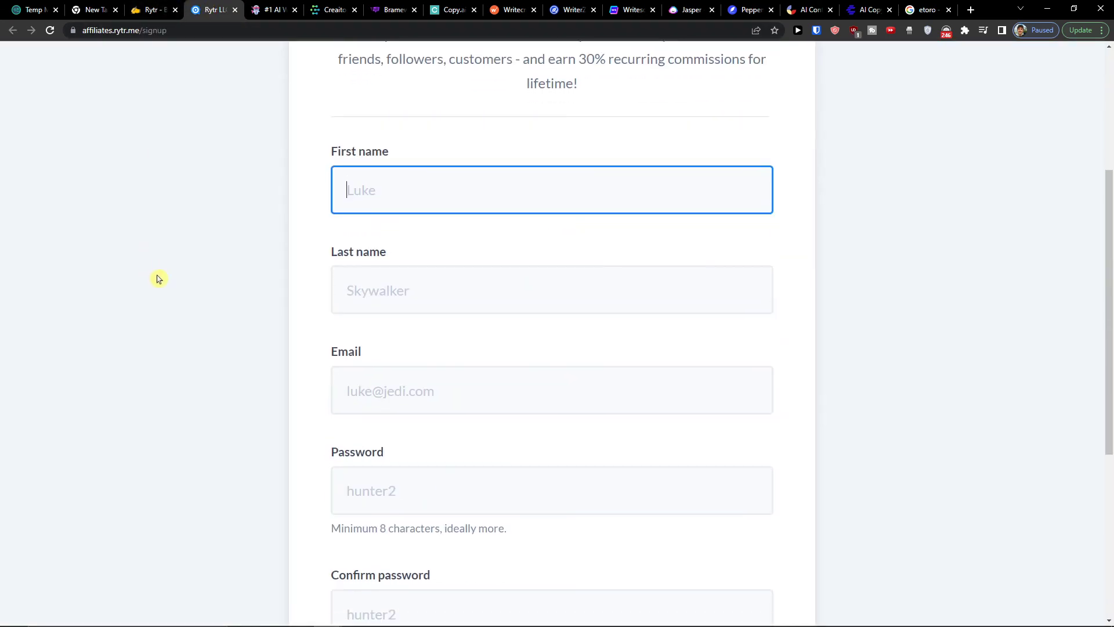
pyautogui.scroll(10, 157, 277)
pyautogui.scroll(-6, 163, 275)
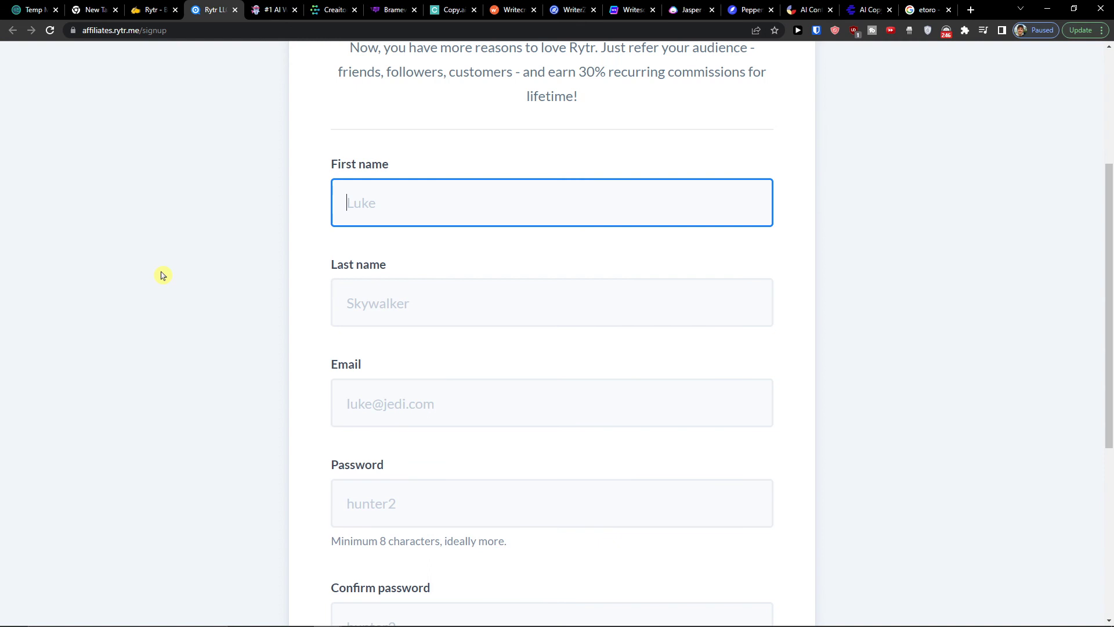
pyautogui.scroll(6, 170, 276)
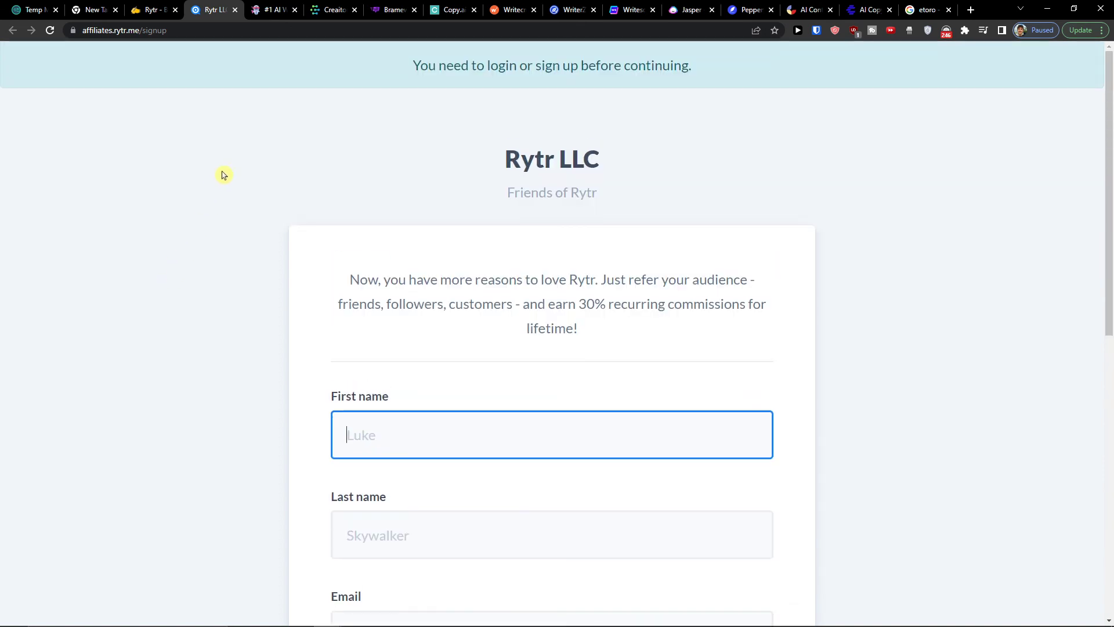
# Go back to the Rytr writing page and choose the SEO Meta Description use case
pyautogui.click(165, 4)
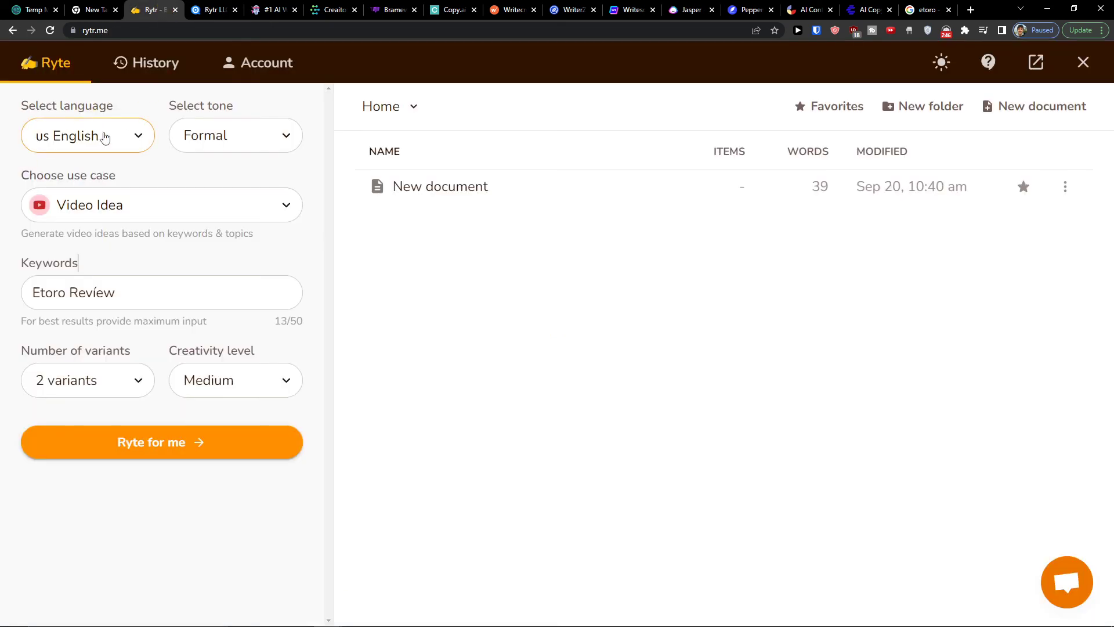
pyautogui.click(137, 210)
pyautogui.scroll(-7, 137, 360)
pyautogui.scroll(-7, 139, 364)
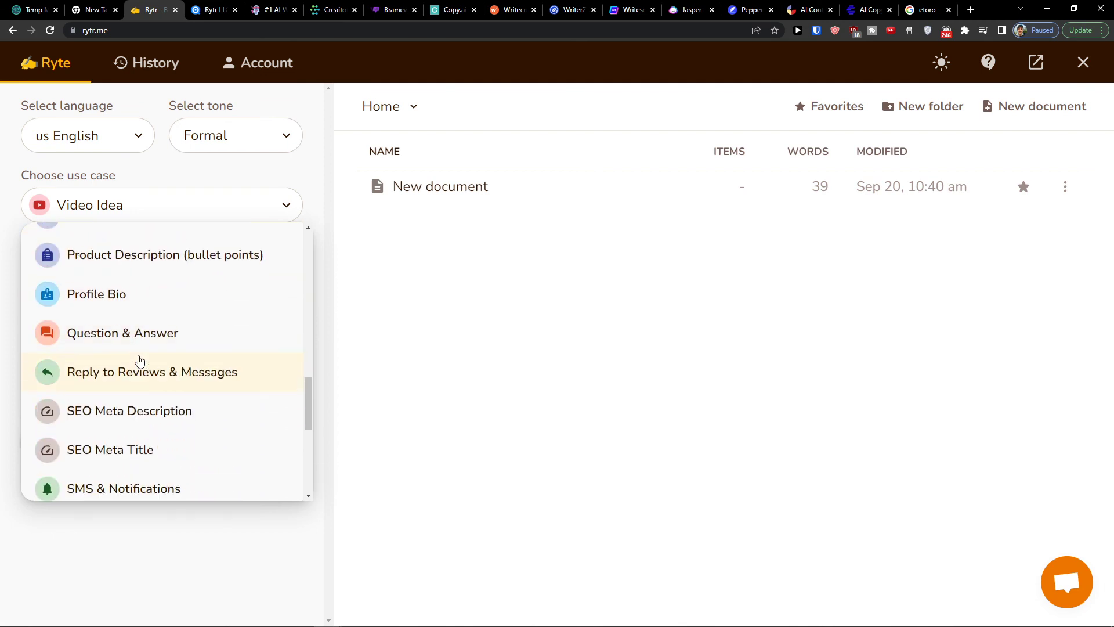
pyautogui.scroll(-2, 139, 360)
pyautogui.click(174, 332)
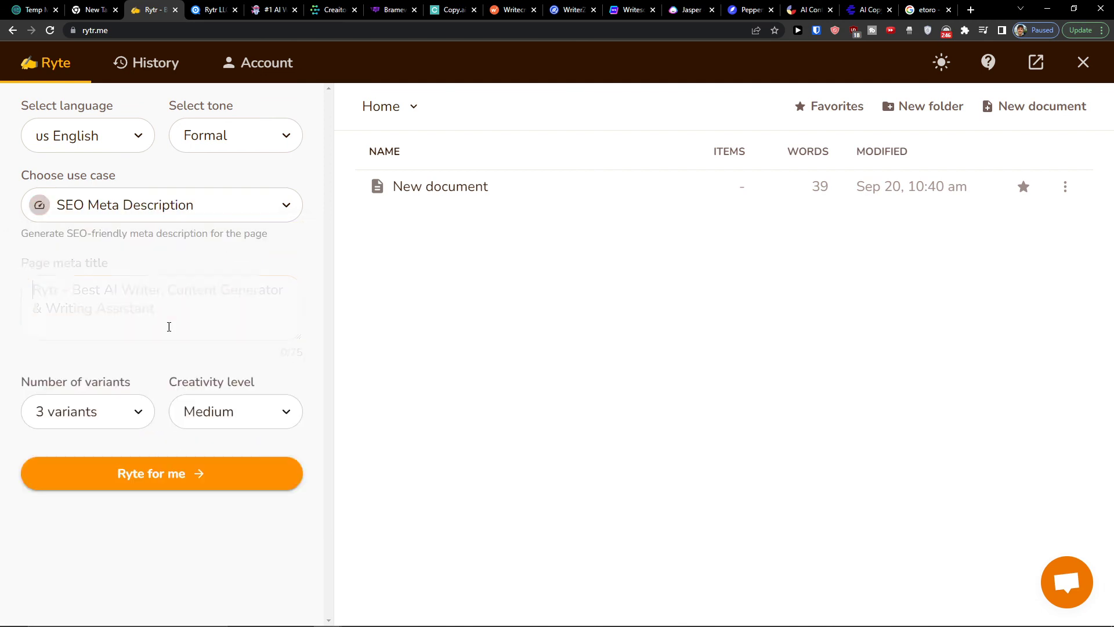
# Switch the use case to Job Description
pyautogui.click(138, 211)
pyautogui.scroll(10, 155, 314)
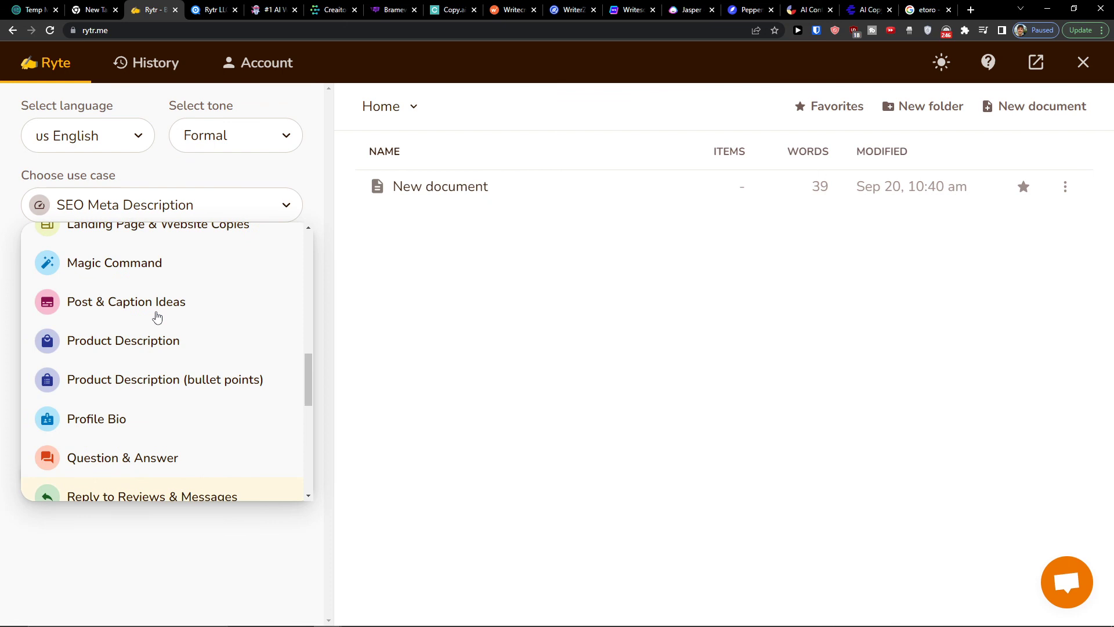
pyautogui.click(155, 306)
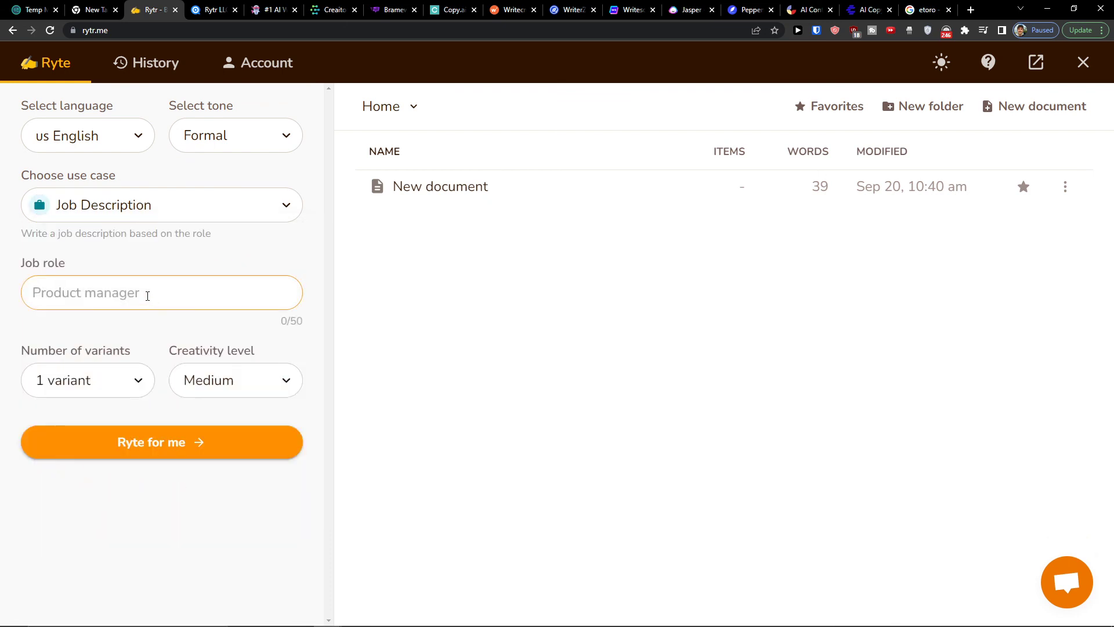